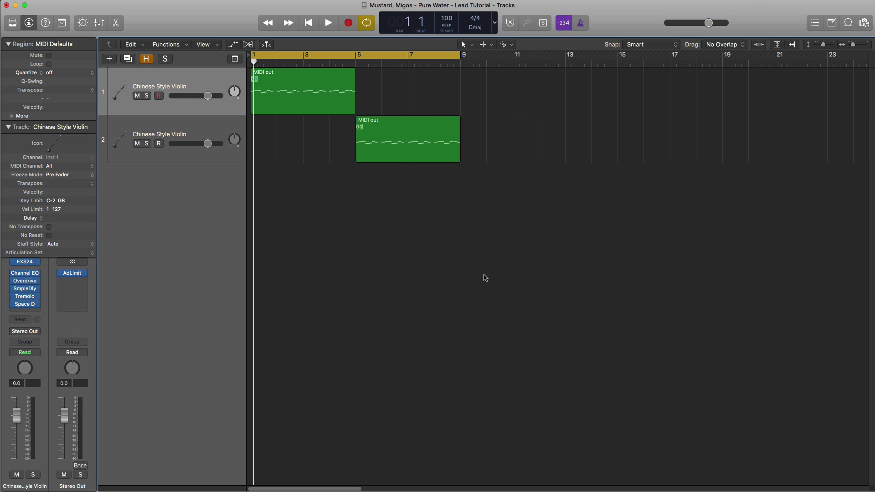
Step: Add a new software instrument track below the first Chinese Style Violin track and load the EXS24 sampler on it
key(space)
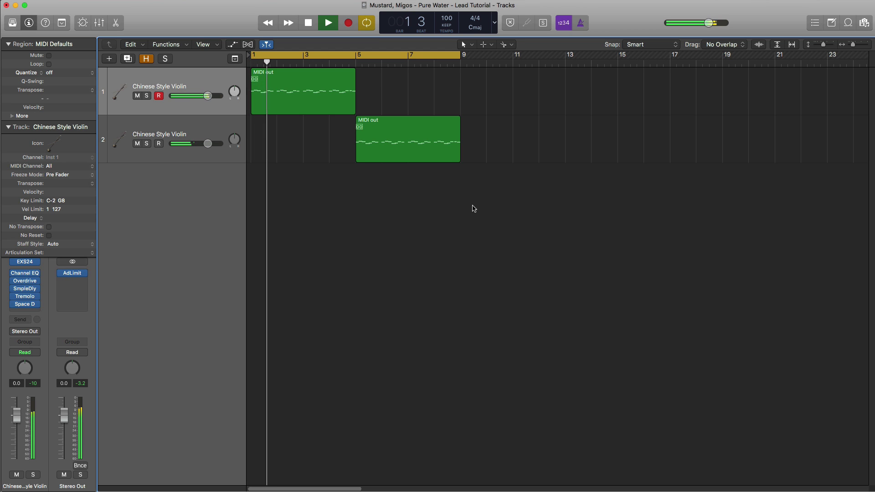
click(109, 59)
key(Return)
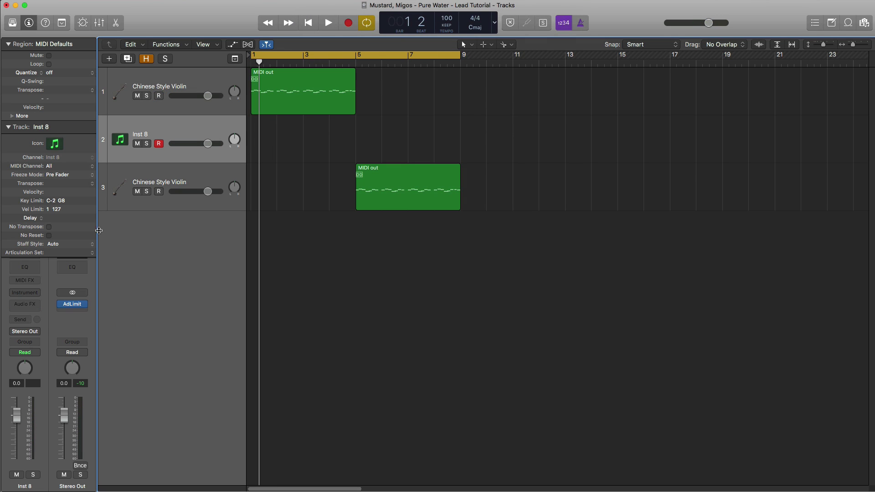
click(31, 292)
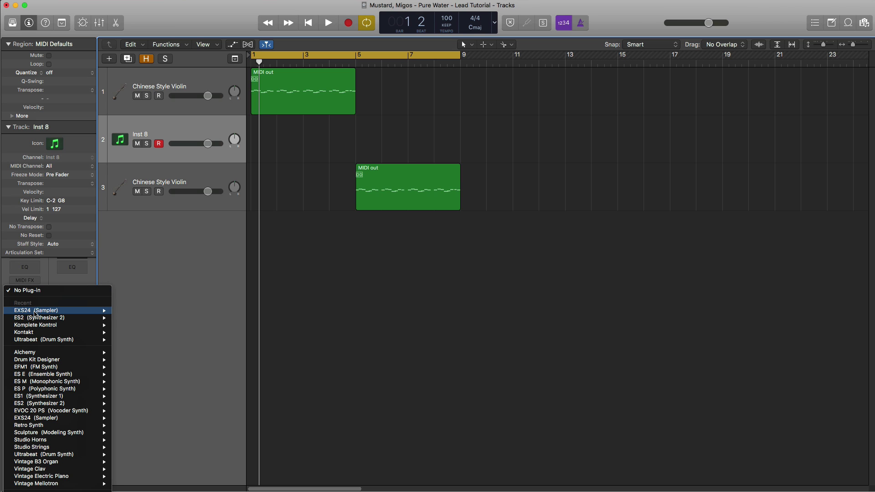
click(35, 312)
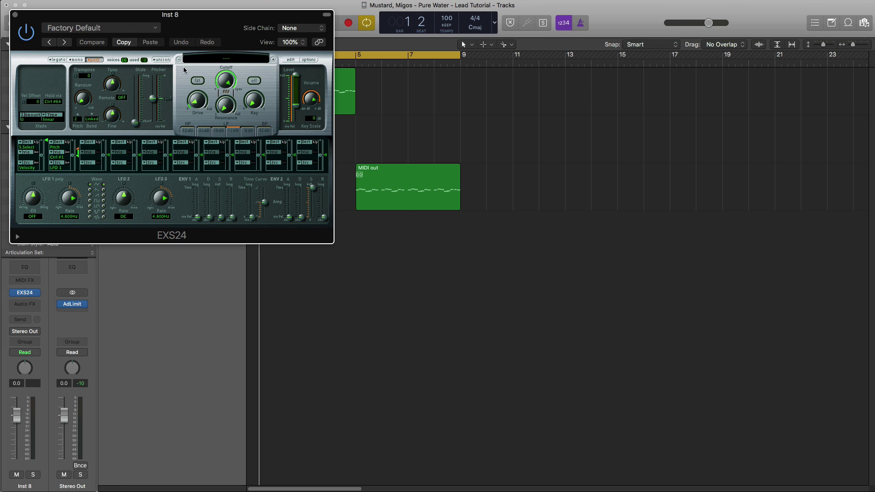
Step: Load the factory Asian world instrument Chinese Erhu Violin+ into the new track's EXS24 and close the sampler
drag(199, 25, 357, 94)
click(377, 131)
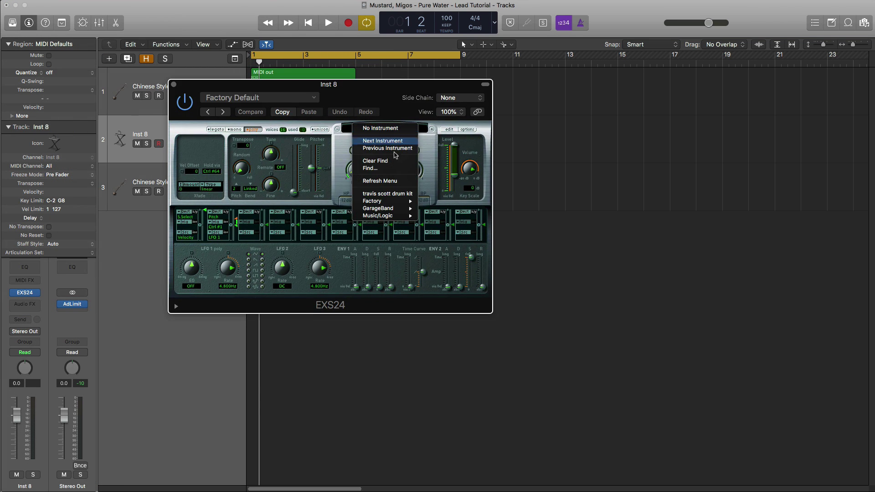
mouse_move(386, 203)
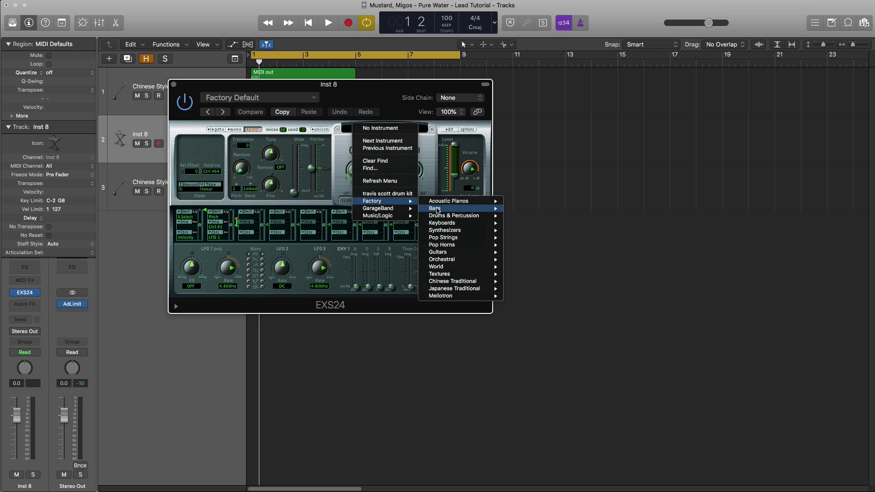
mouse_move(449, 270)
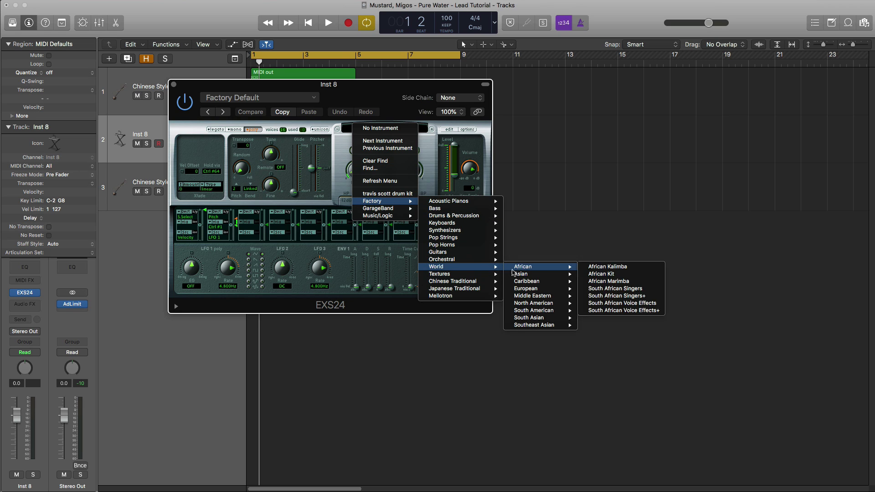
mouse_move(525, 276)
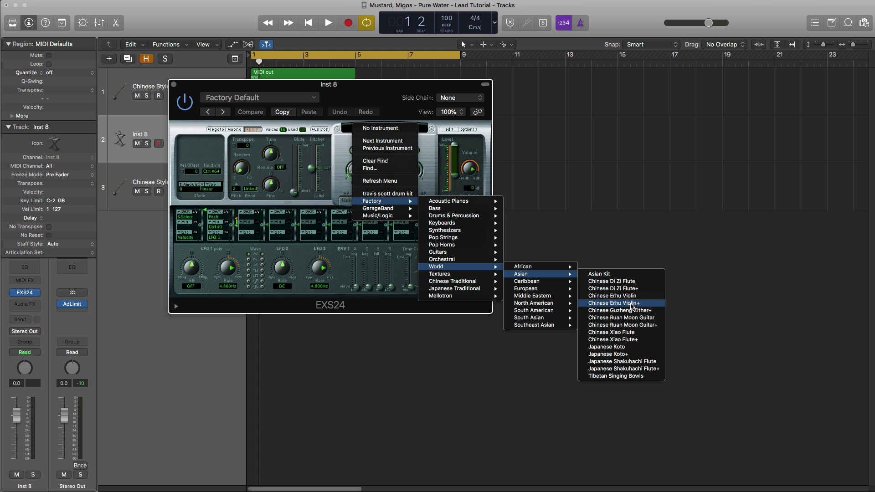
click(631, 304)
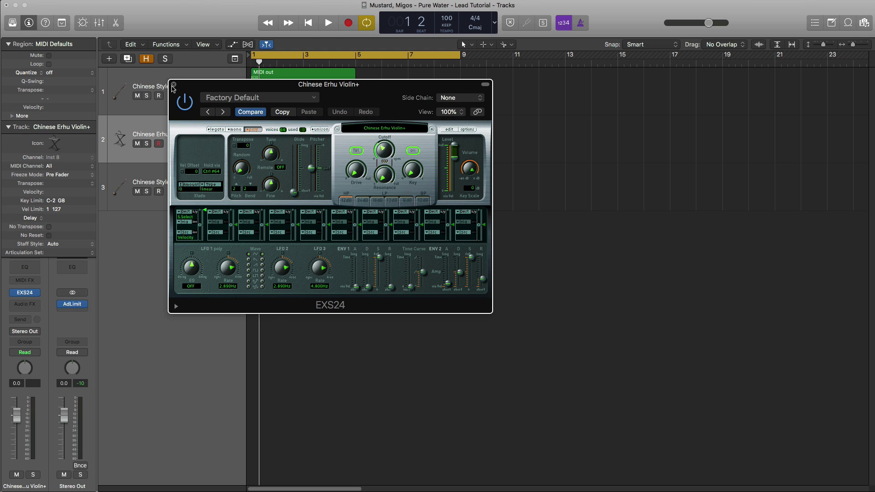
click(173, 85)
Step: Place a copy of the first MIDI region on the Chinese Erhu Violin+ track and play that track soloed with bars 1 to 5 cycling
drag(289, 106, 286, 133)
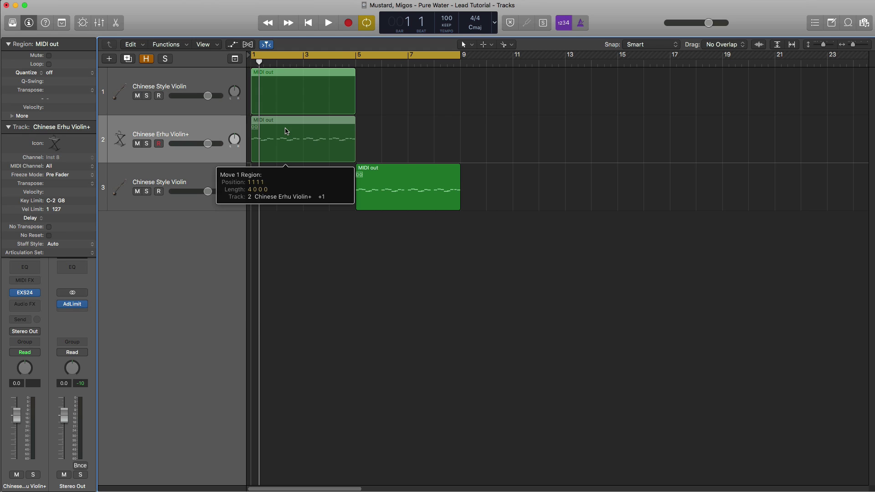
click(148, 145)
click(276, 58)
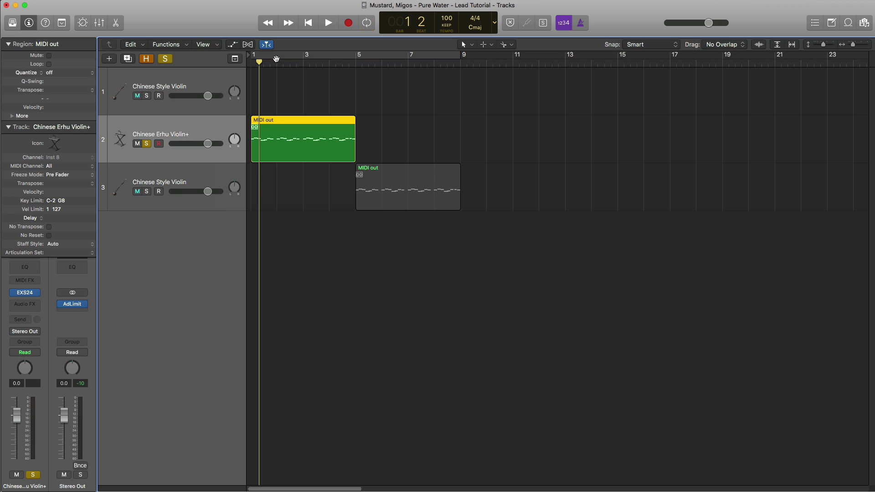
drag(258, 61, 360, 68)
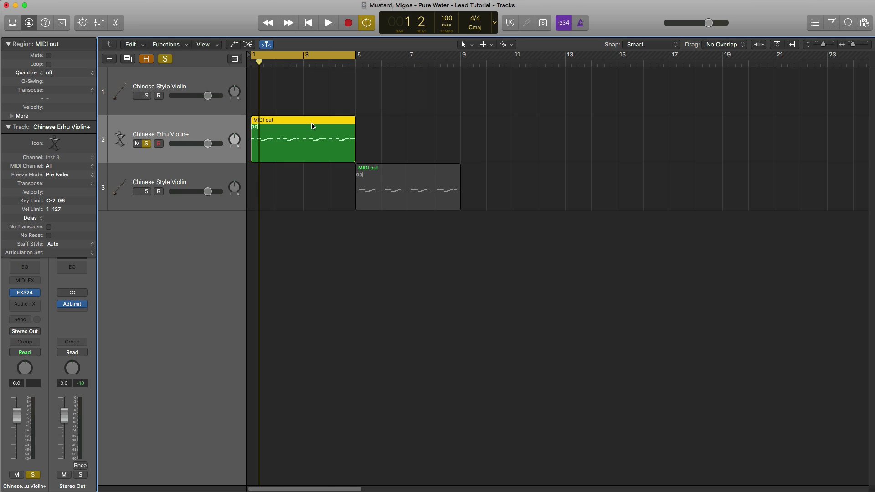
alt+drag(309, 141, 309, 94)
key(space)
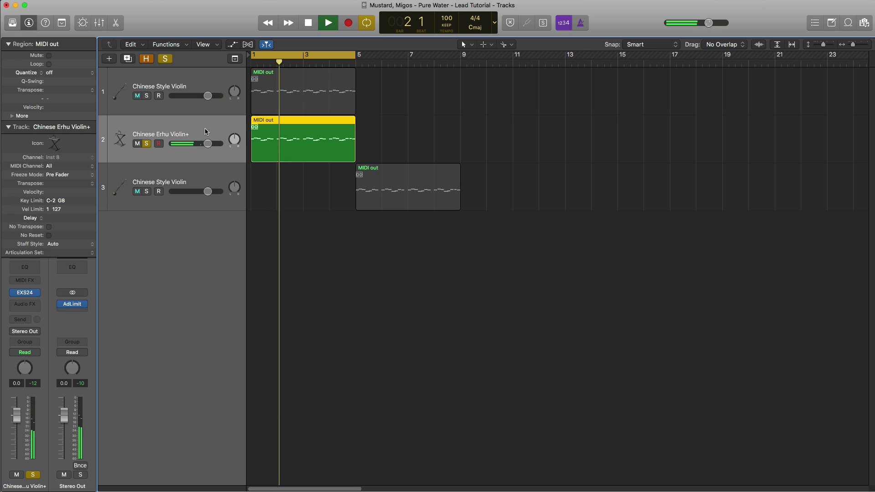
Step: Insert a Channel EQ on the Chinese Erhu Violin+ track with a low cut at 1420 Hz, 6 dB/Oct slope and 0.83 Q
click(9, 127)
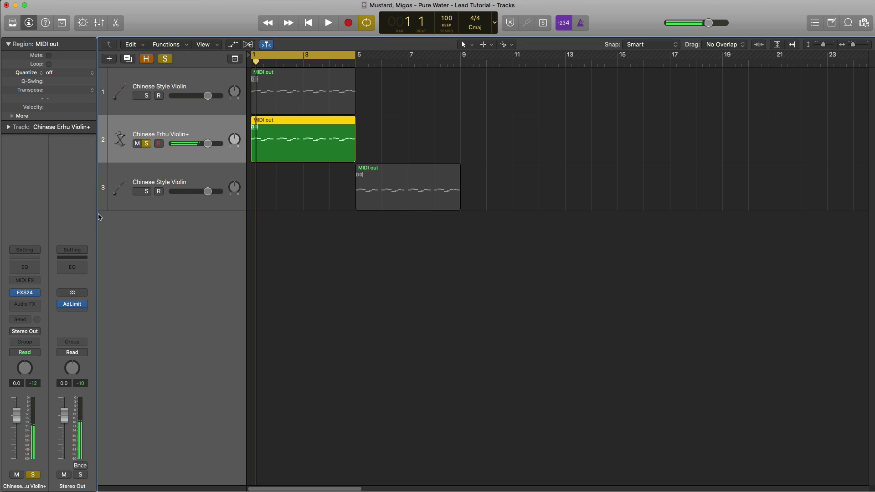
click(25, 270)
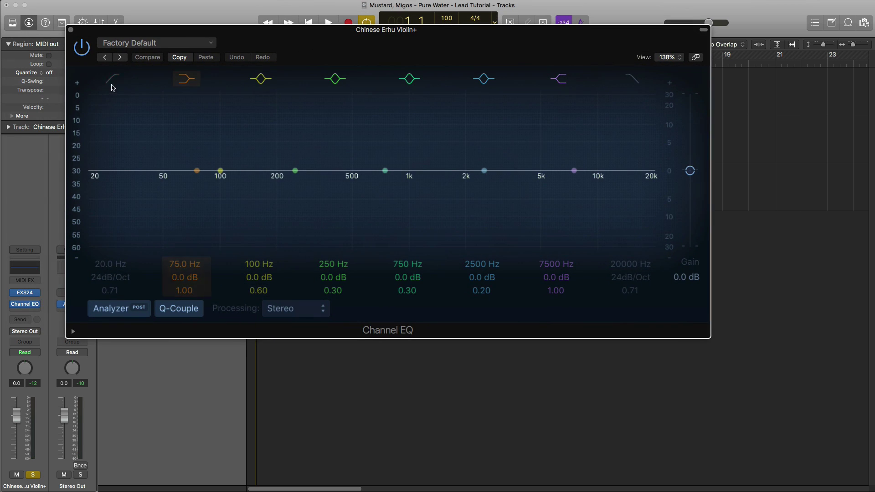
click(105, 182)
key(space)
drag(105, 186, 480, 186)
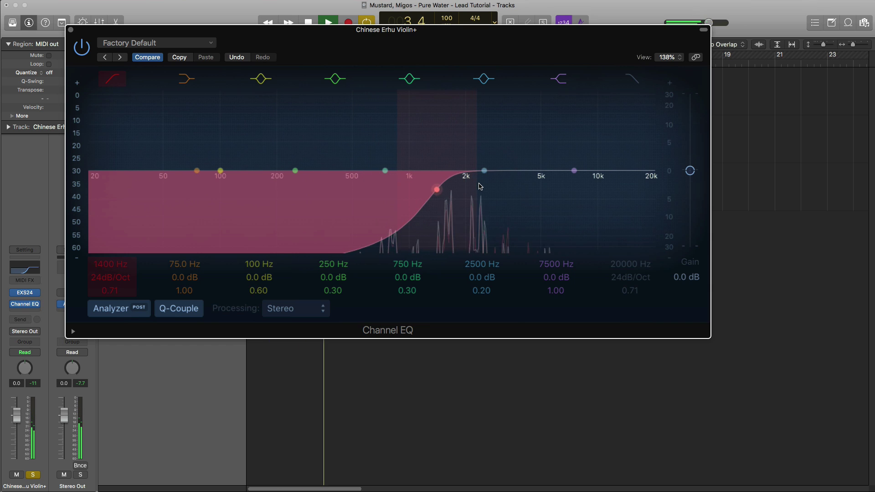
key(space)
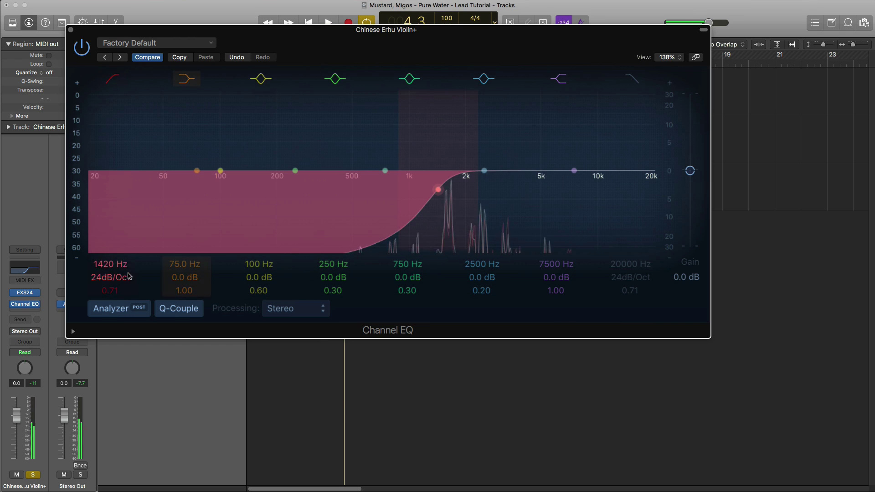
mouse_move(111, 277)
mouse_down()
mouse_move(111, 289)
mouse_move(109, 281)
mouse_up()
key(space)
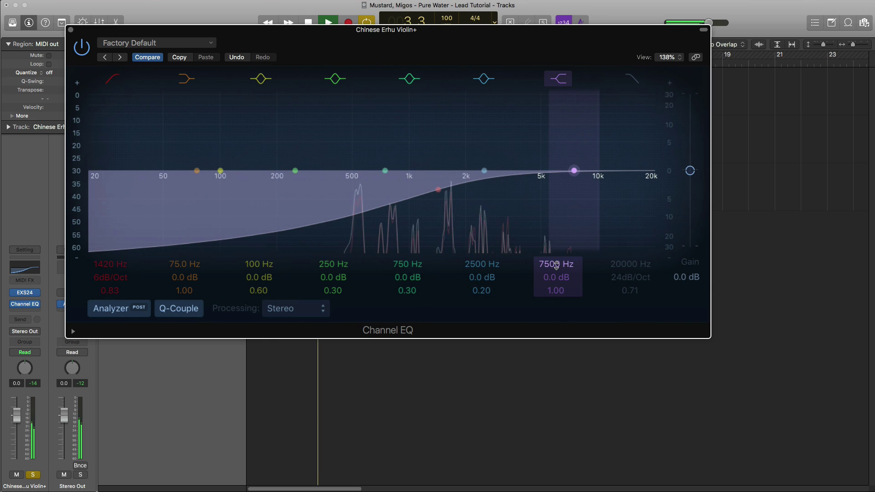
Step: Set the Channel EQ's high shelf to 10200 Hz with a +2.0 dB boost while auditioning the loop
drag(556, 268, 555, 276)
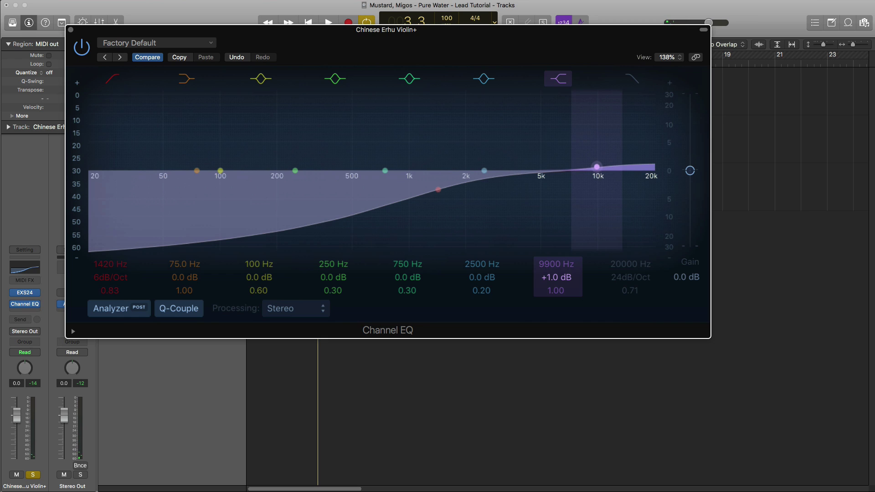
key(space)
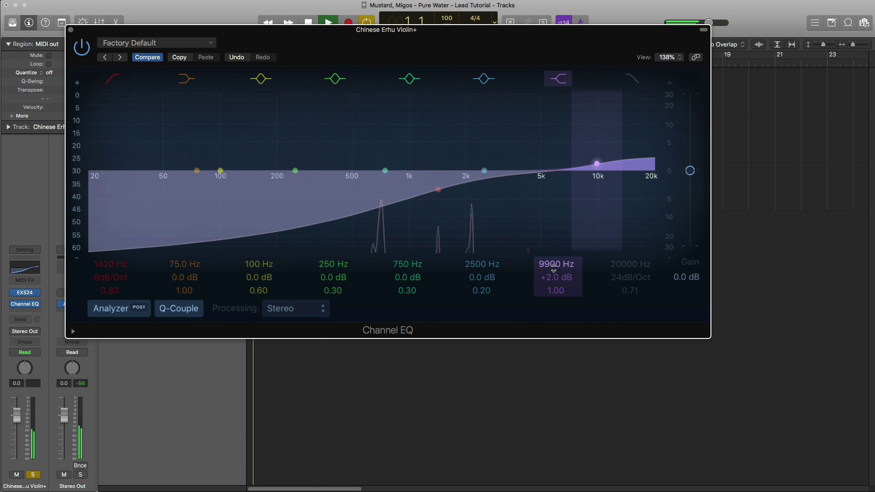
drag(554, 265, 554, 263)
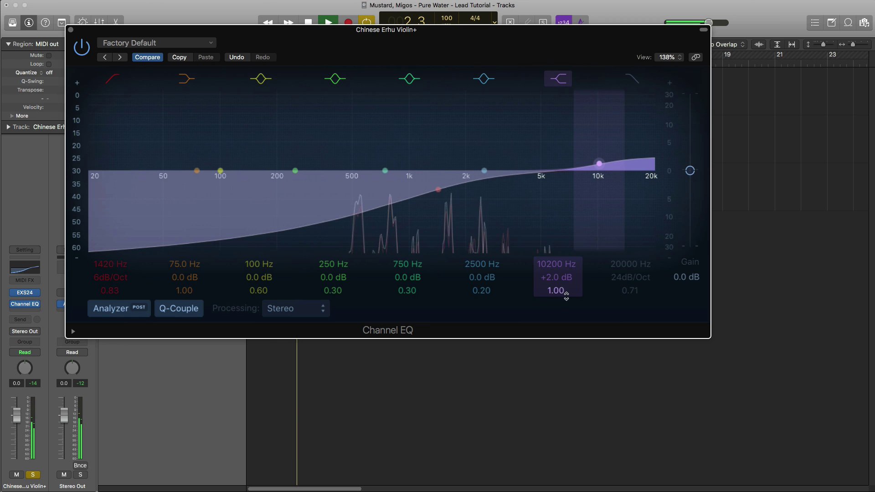
key(space)
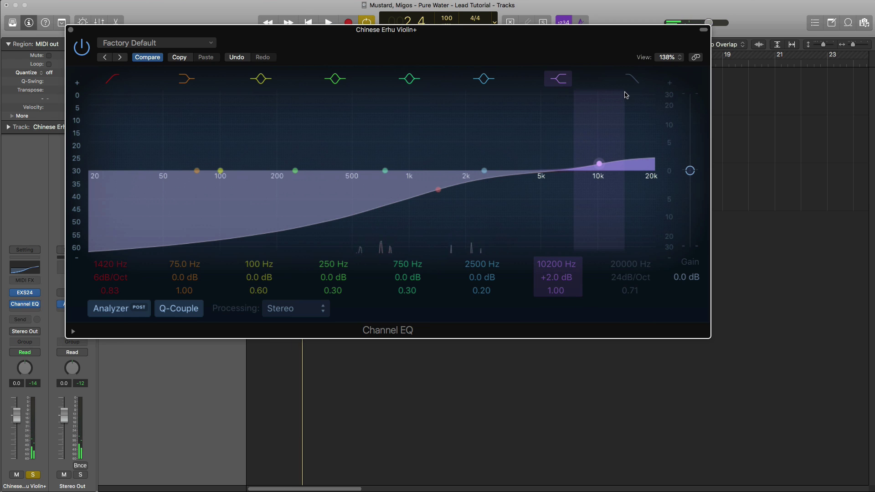
Step: Enable the Channel EQ's high cut and set it to 15000 Hz with a Q of 0.79
click(632, 79)
key(space)
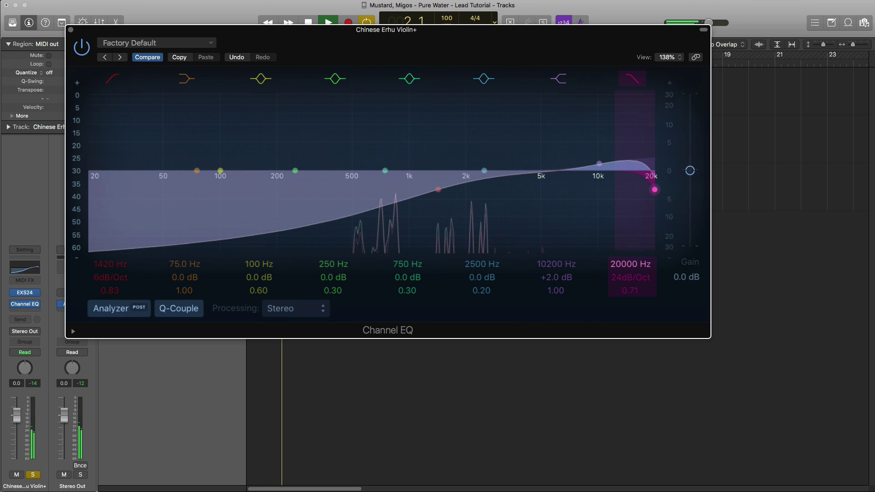
drag(630, 264, 630, 288)
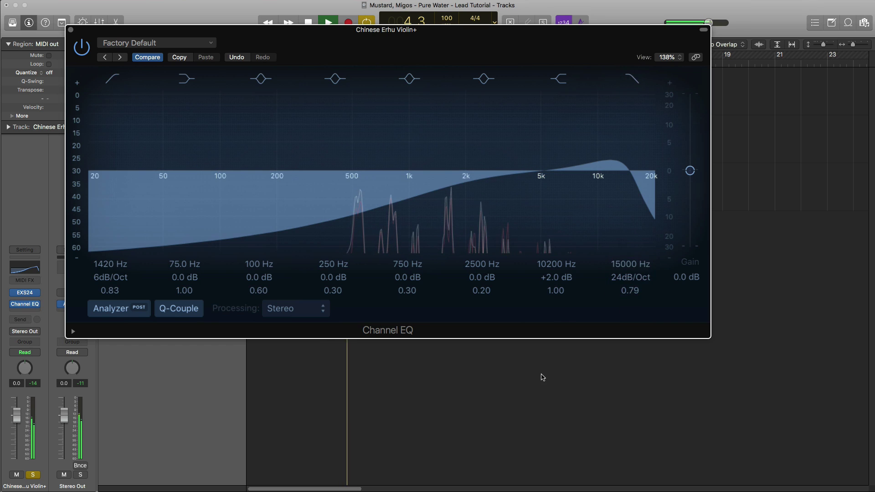
key(space)
Step: Compare the looped melody with the Channel EQ bypassed and active, and close the EQ
key(space)
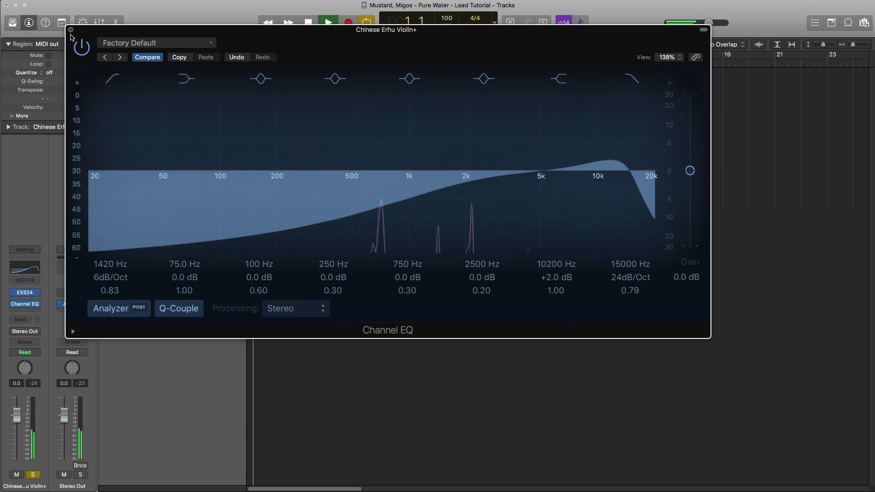
click(85, 53)
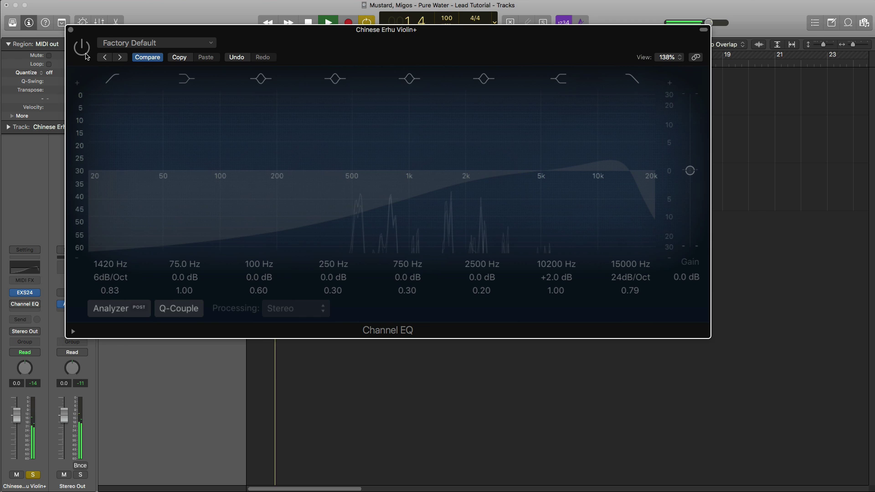
click(86, 55)
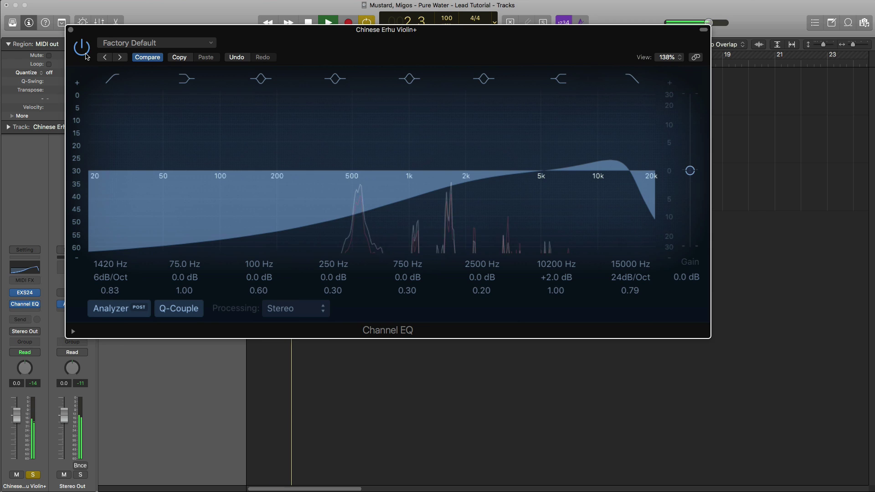
click(71, 30)
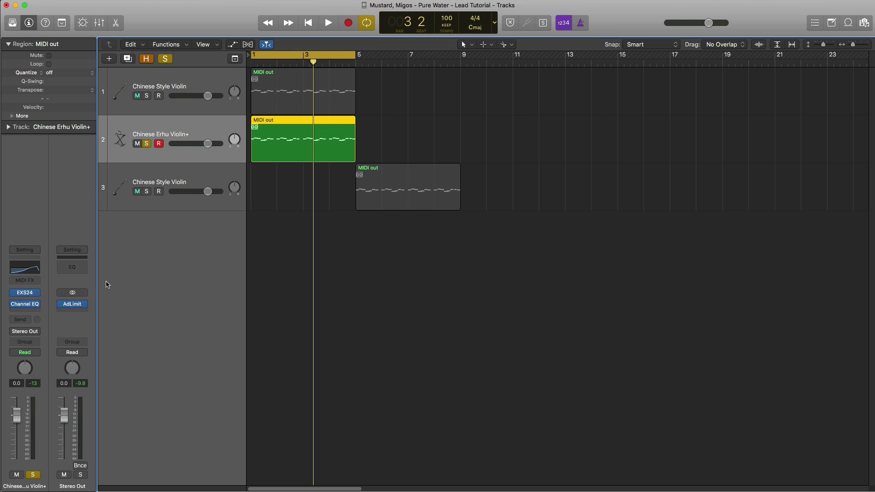
Step: Insert a stereo Overdrive after the Channel EQ and set its tone to 20000 Hz and drive to 11 dB
click(29, 314)
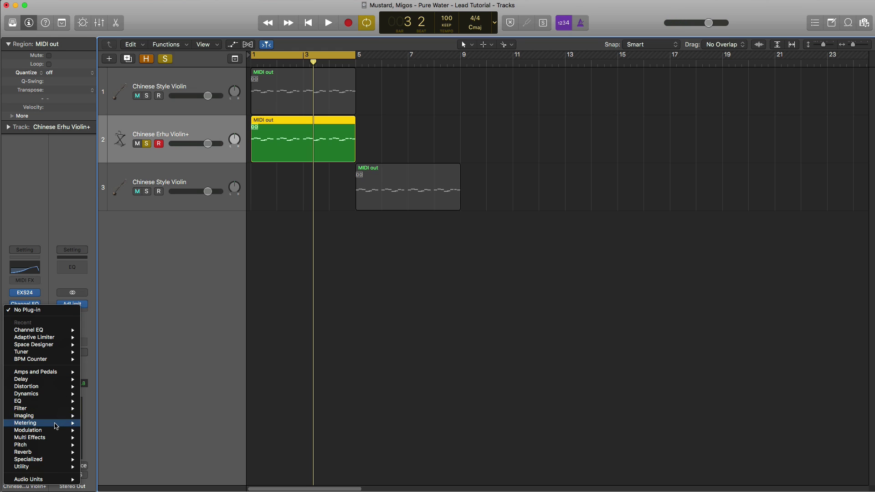
mouse_move(50, 386)
mouse_move(117, 416)
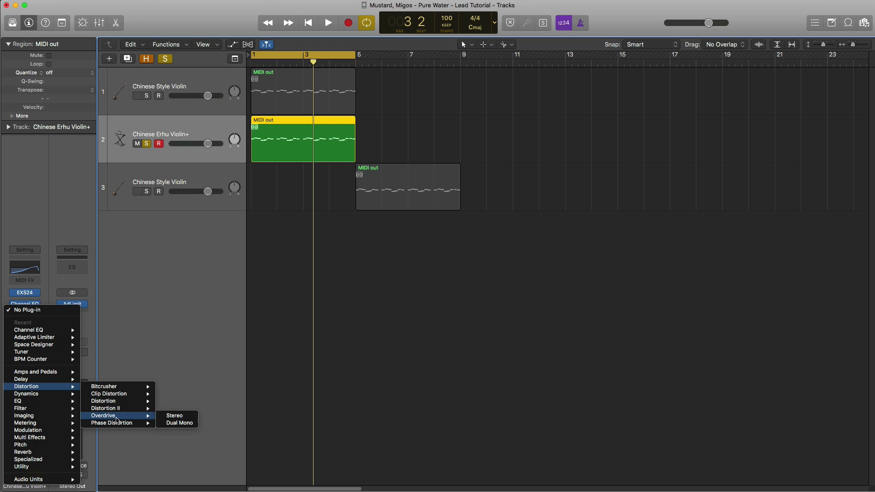
click(167, 417)
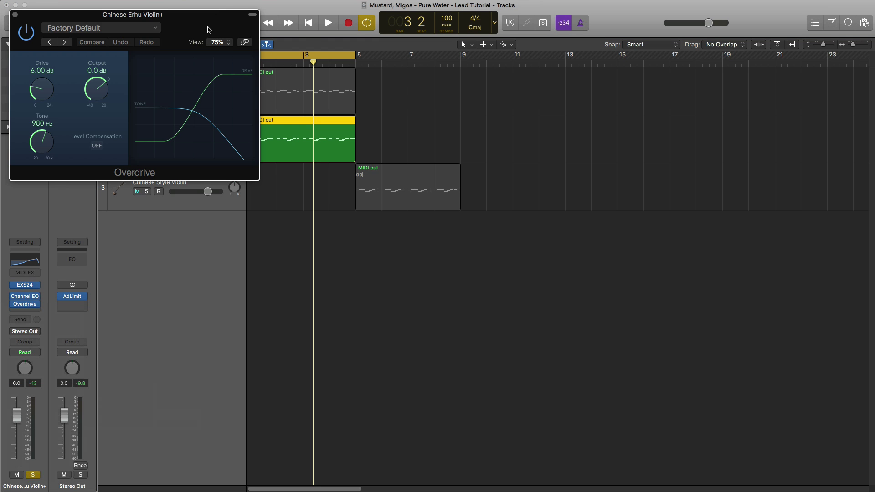
drag(209, 30, 522, 211)
key(space)
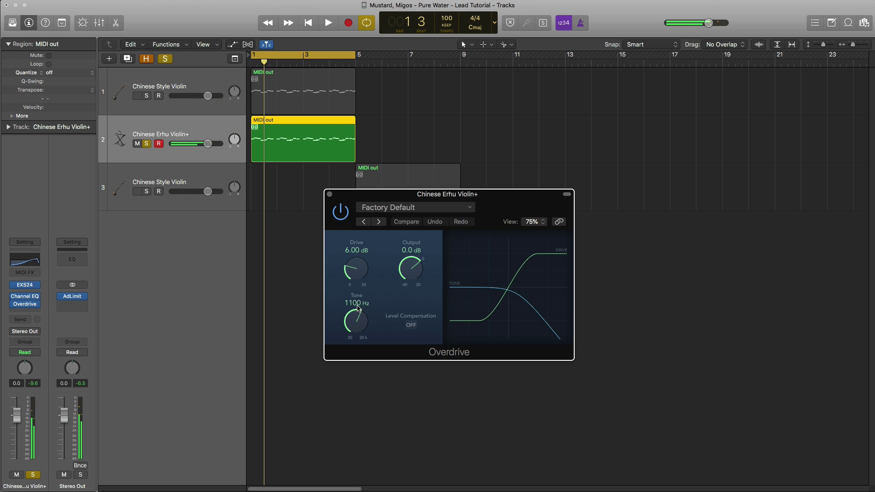
drag(358, 309, 363, 144)
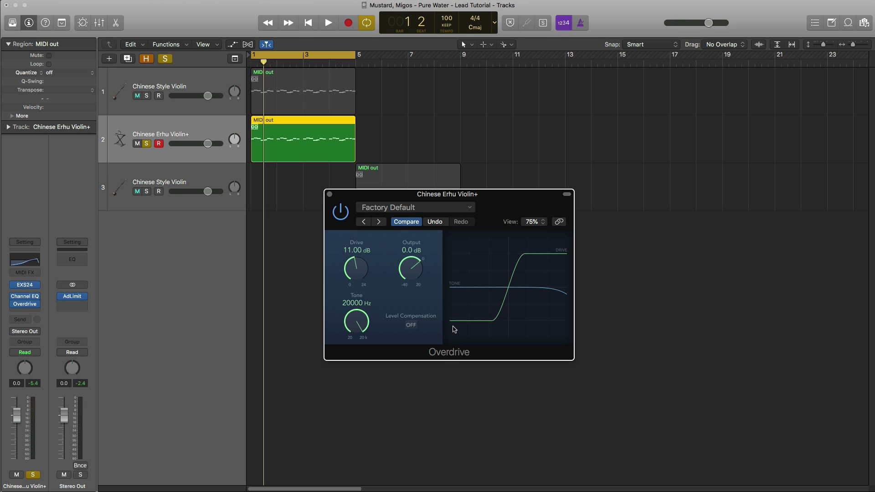
Step: Lower the volume of the Erhu track's EXS24 to about -7 dB and play the loop to check the level
click(31, 287)
key(space)
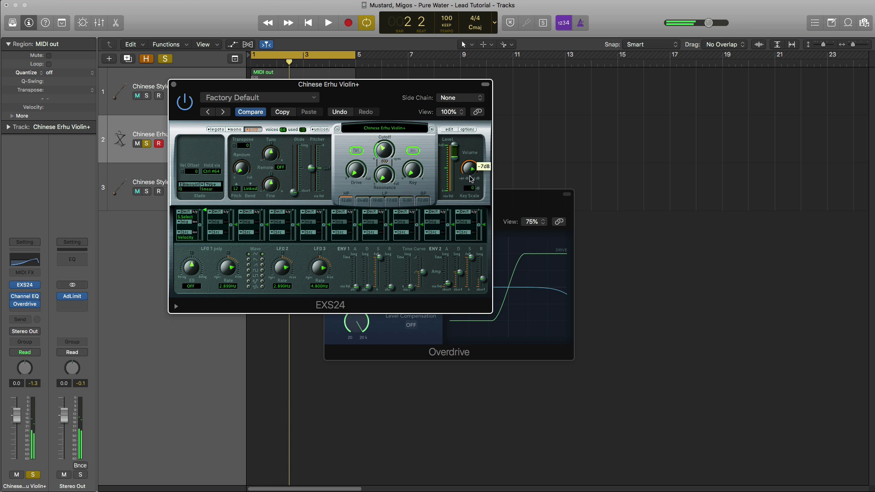
key(space)
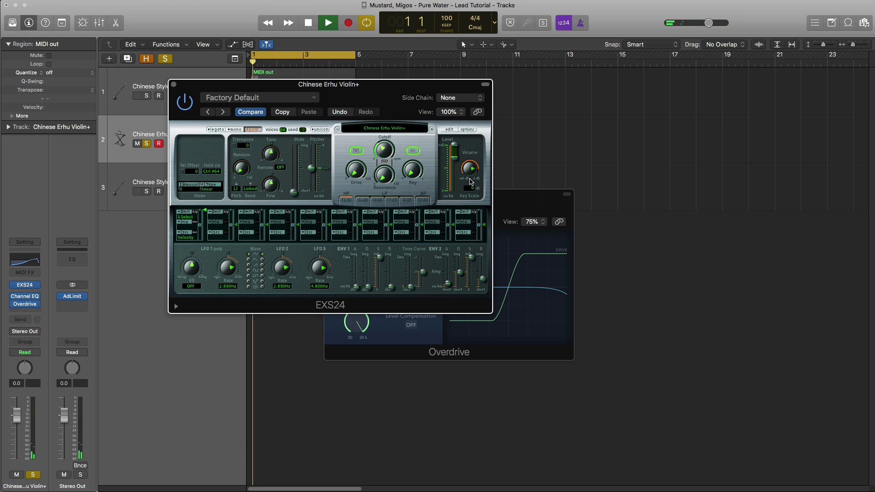
Step: Compare the looped melody with the Overdrive bypassed and active, closing the EXS24 and Overdrive windows
click(173, 84)
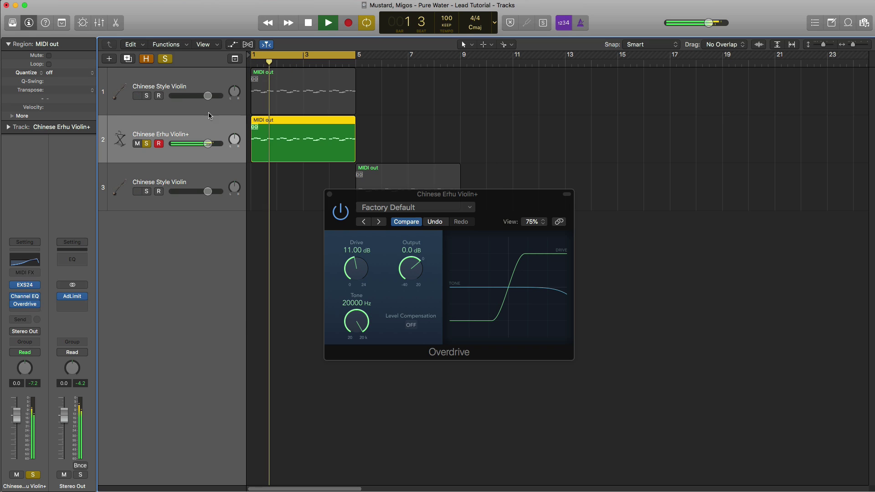
click(340, 212)
click(341, 212)
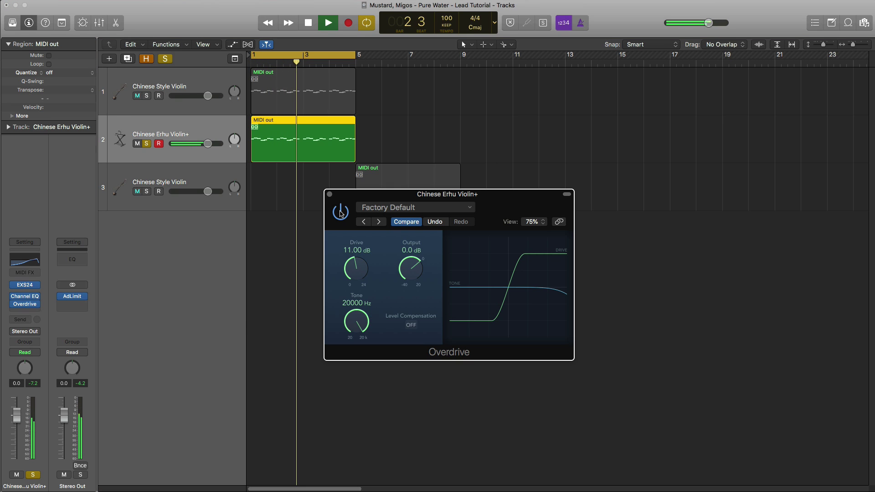
key(space)
key(space)
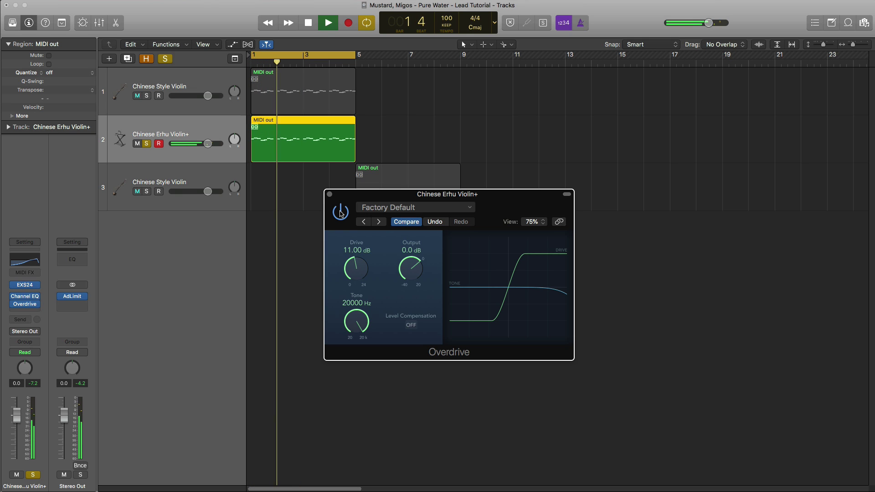
click(329, 194)
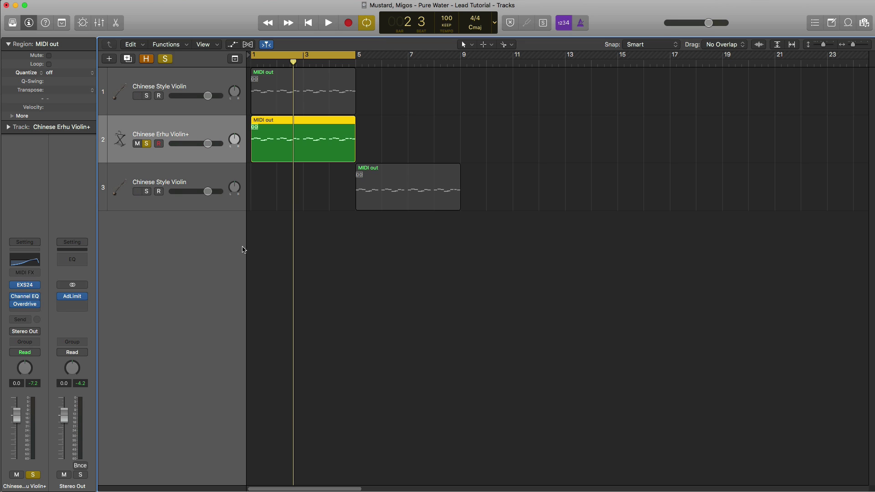
Step: Insert a stereo Sample Delay after the Overdrive, switch its unit to ms and set the left delay to 12.9 ms
click(34, 314)
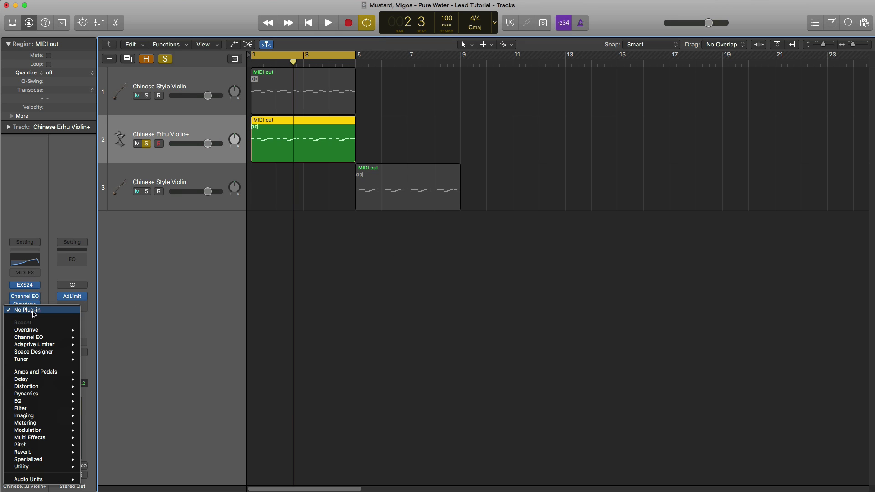
mouse_move(39, 346)
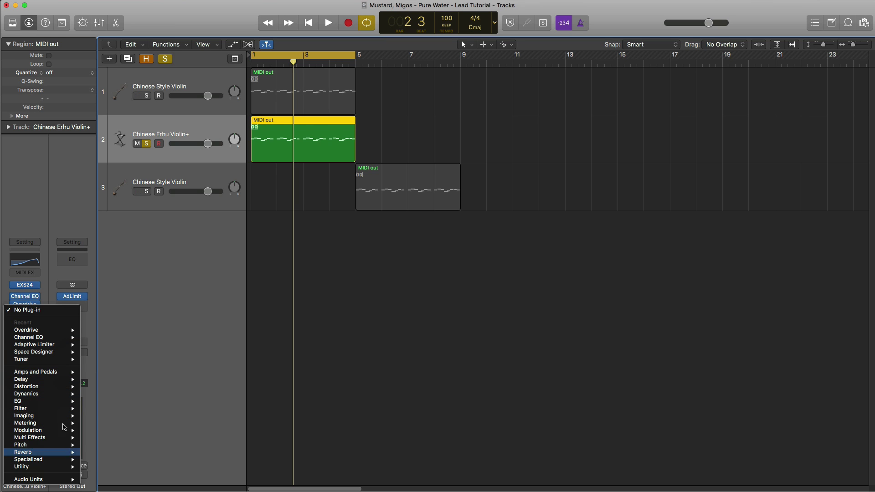
mouse_move(45, 379)
mouse_move(116, 395)
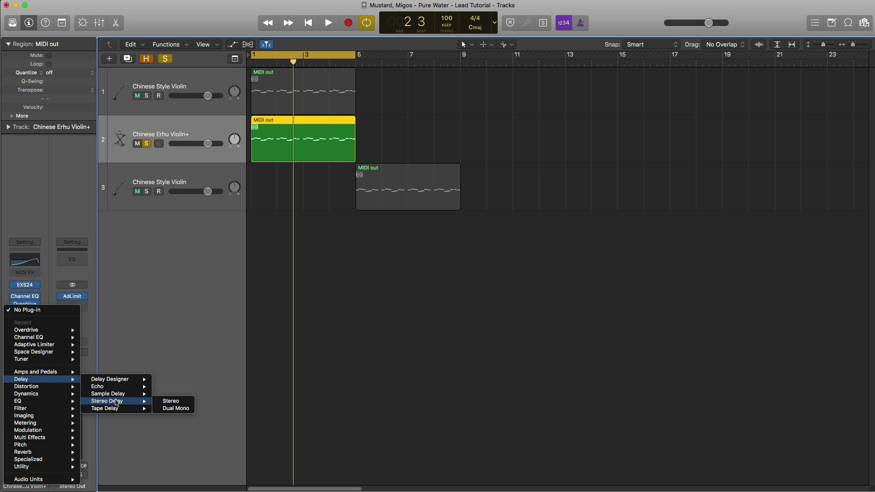
click(169, 394)
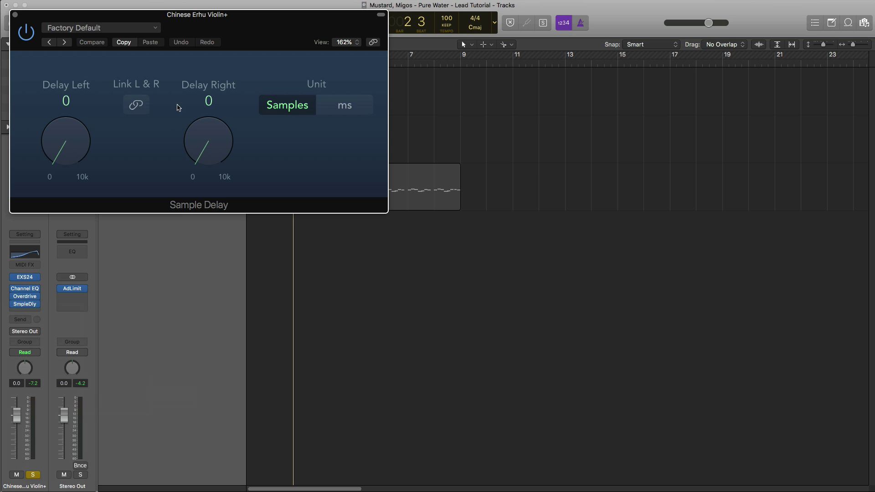
click(335, 106)
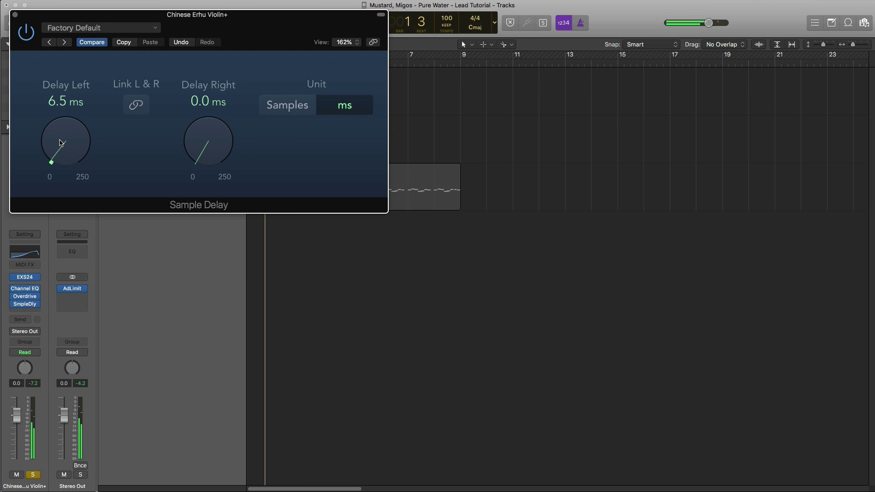
drag(60, 140, 60, 148)
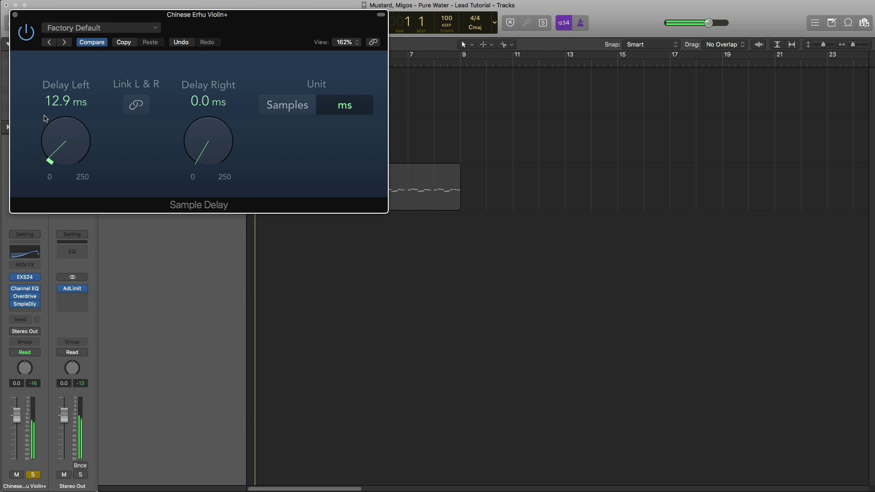
Step: Compare the looped melody with the Sample Delay bypassed and active, and close the plug-in
click(27, 33)
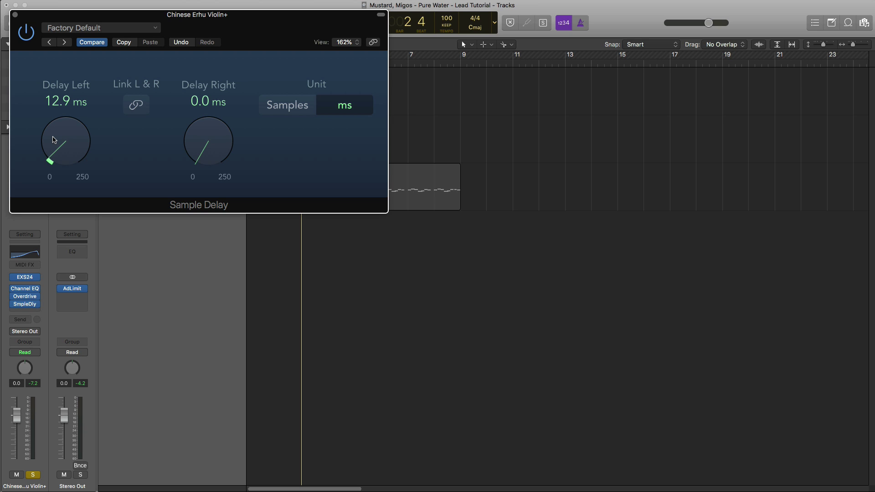
key(space)
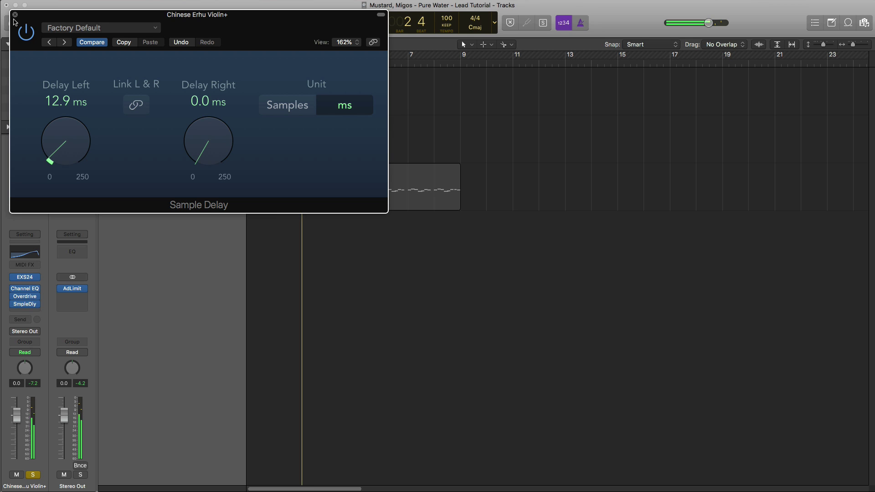
click(15, 14)
key(space)
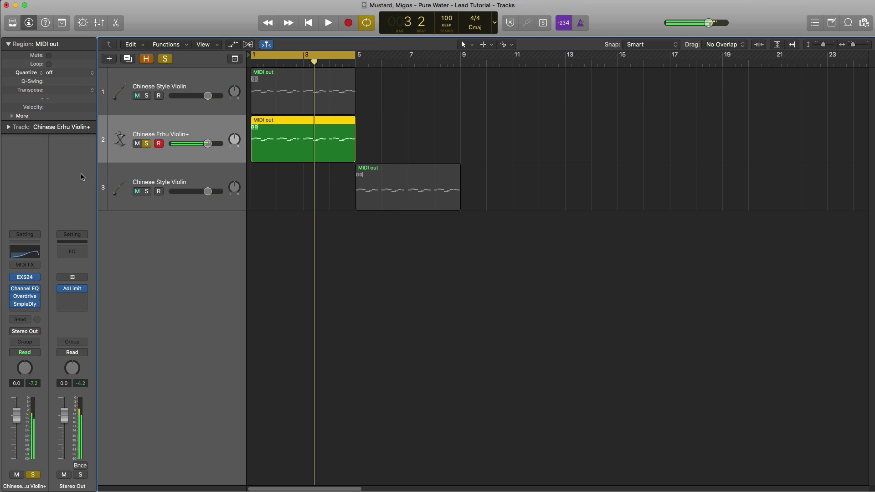
Step: Insert a Tremolo after the Sample Delay and lower its depth to 55% while checking the loop
click(21, 312)
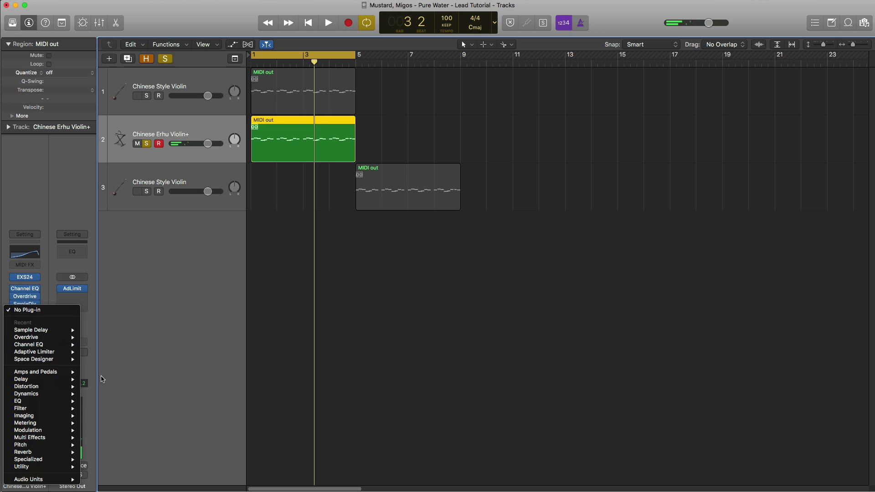
mouse_move(52, 431)
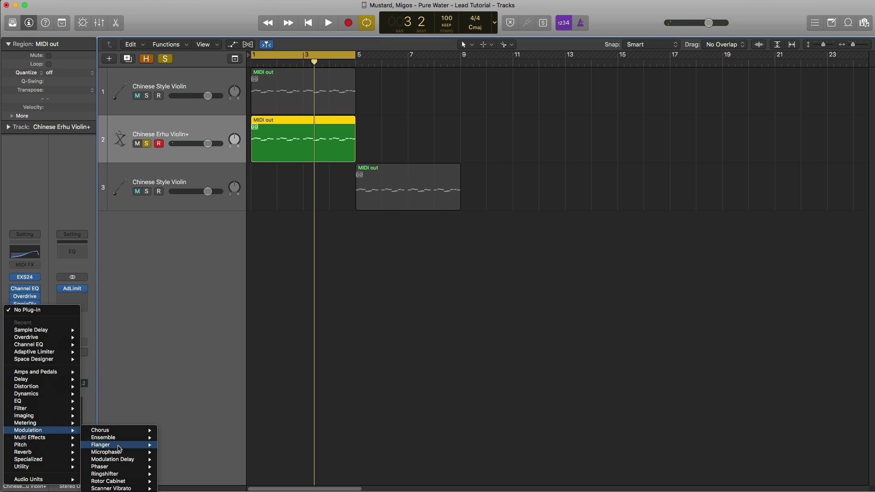
click(110, 483)
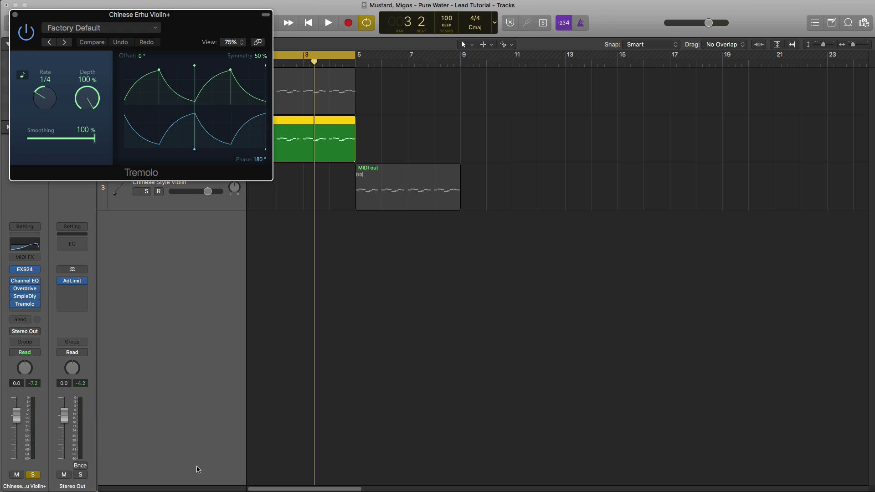
key(space)
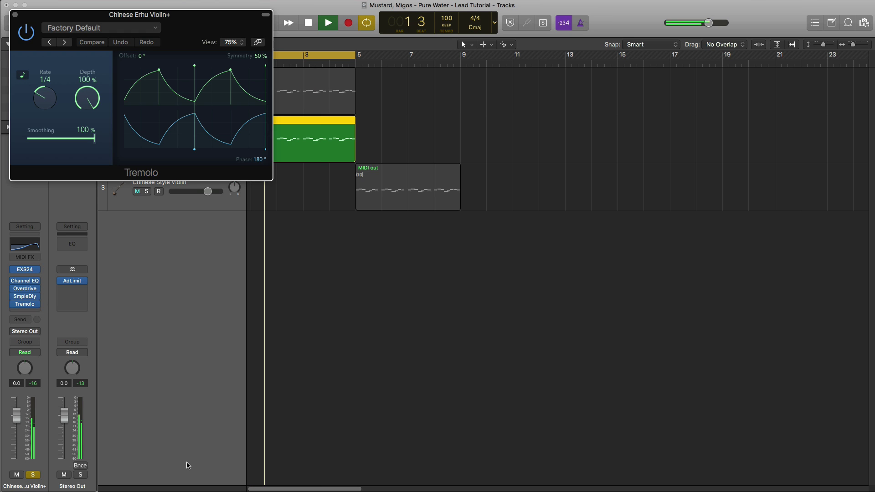
drag(204, 26, 323, 125)
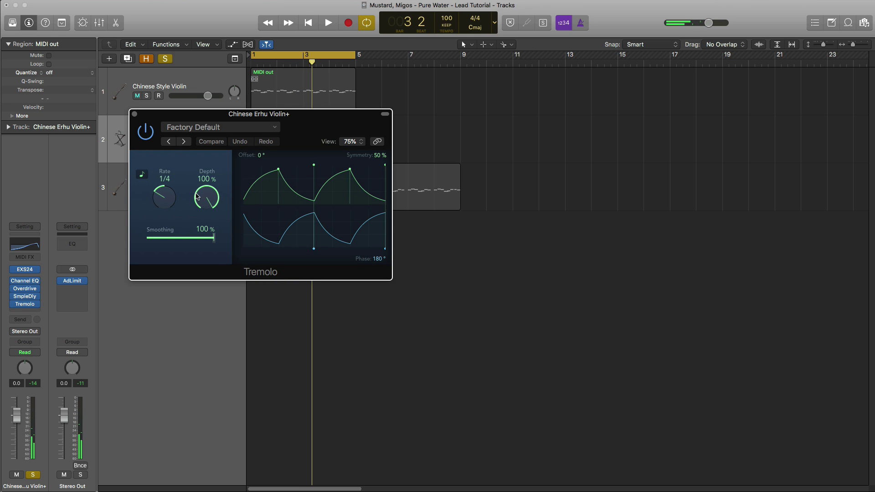
drag(197, 196, 210, 211)
key(space)
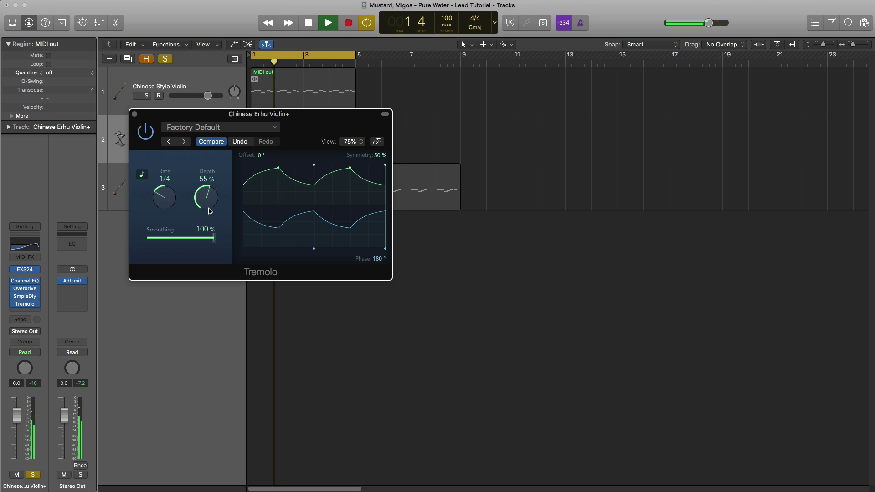
Step: Compare the loop with the Tremolo bypassed and active, close the plug-in and replay the melody from the start
click(148, 135)
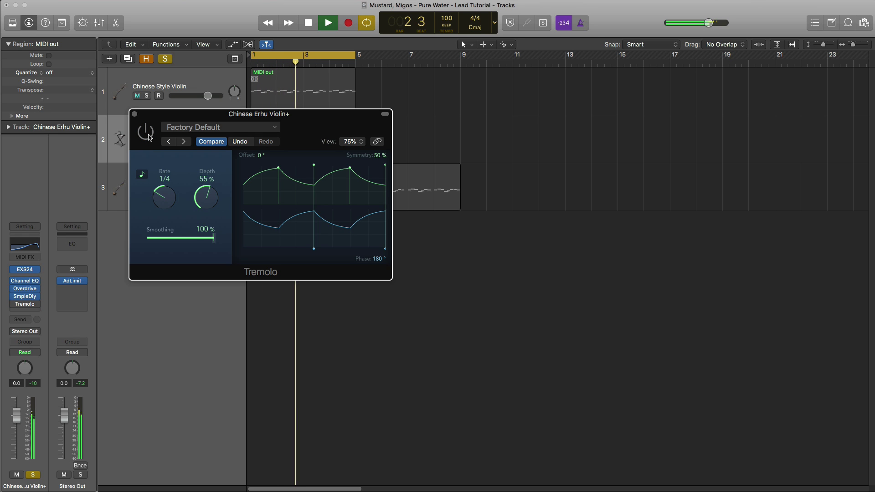
click(148, 135)
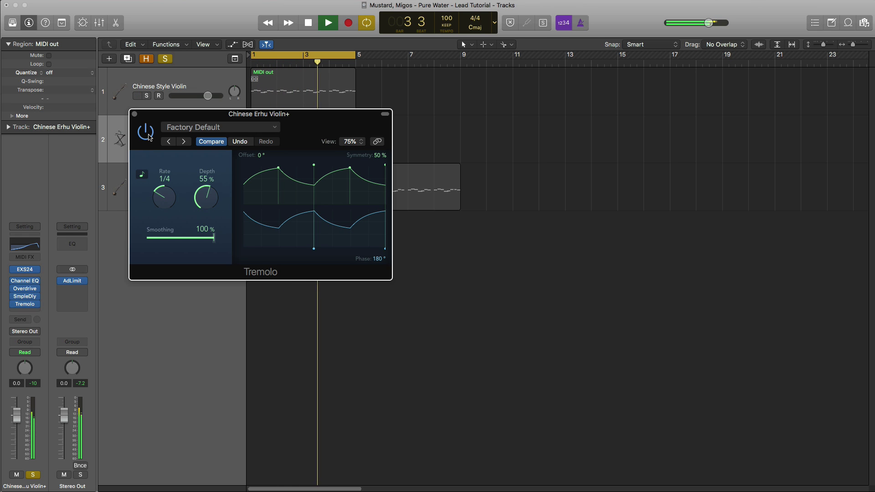
click(134, 114)
key(space)
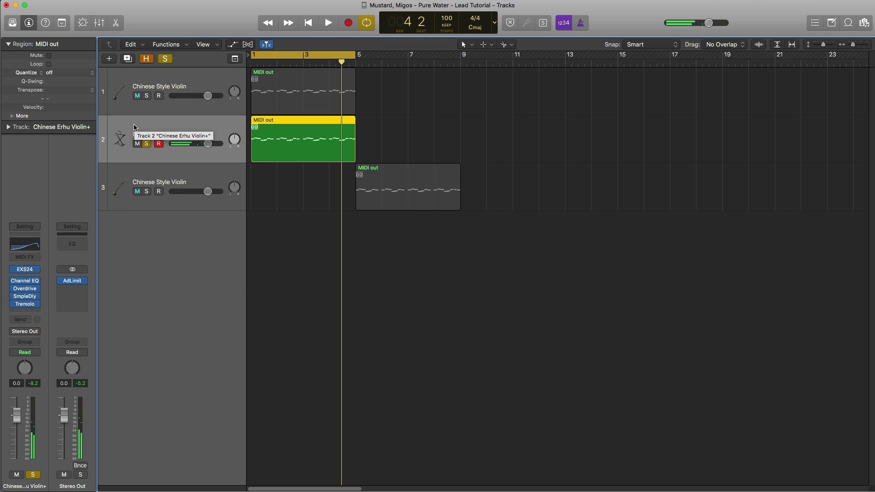
key(Return)
key(space)
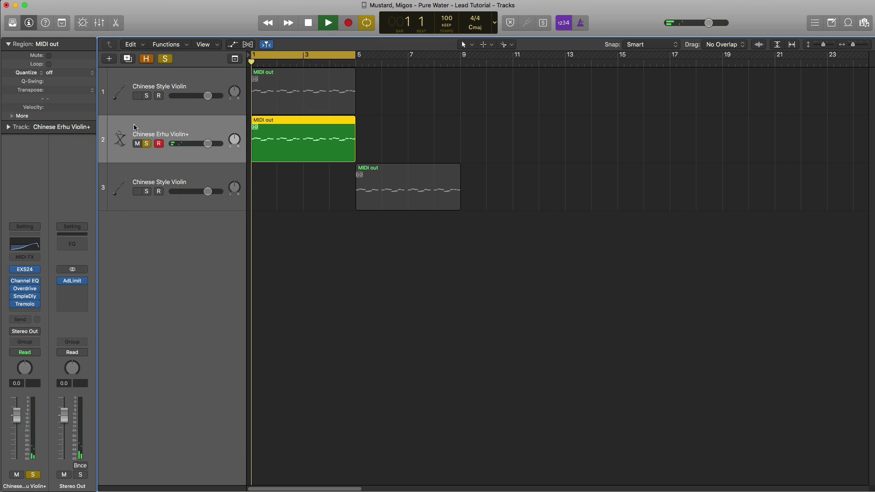
Step: Insert Space Designer after the Tremolo, load the 03.5s Forest Echo Dark outdoor-space preset and set the wet level to -8 dB
click(34, 313)
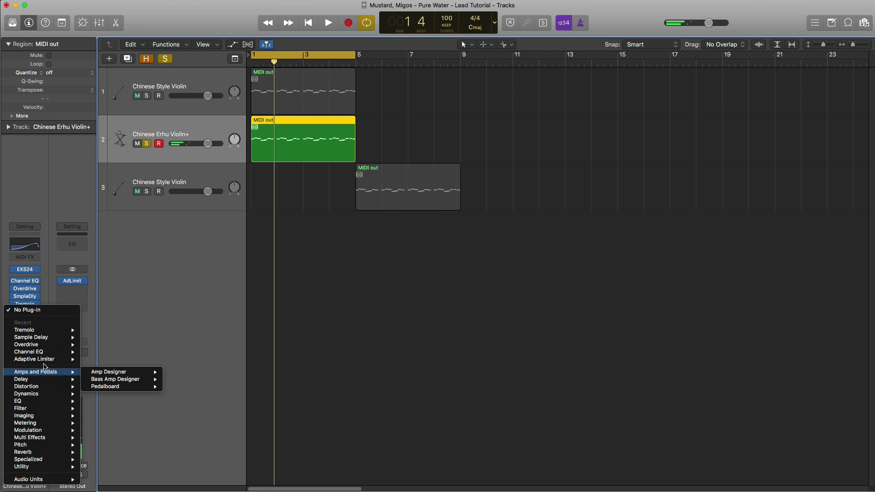
mouse_move(36, 453)
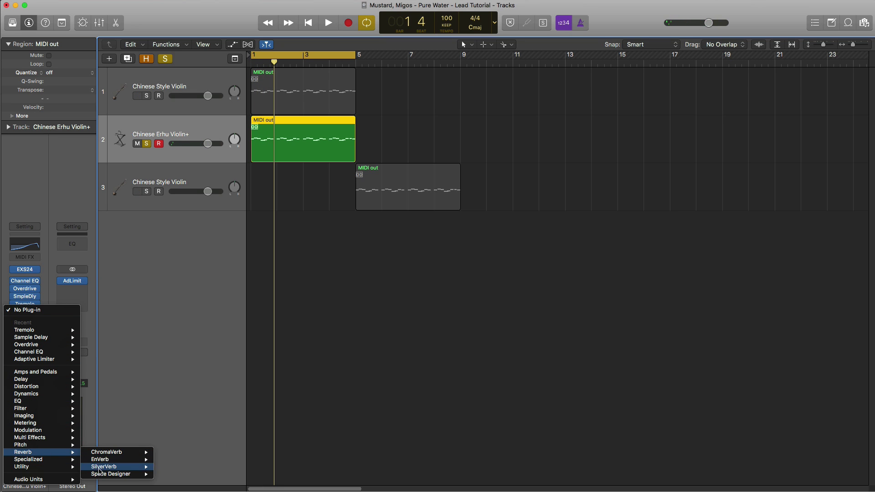
click(170, 475)
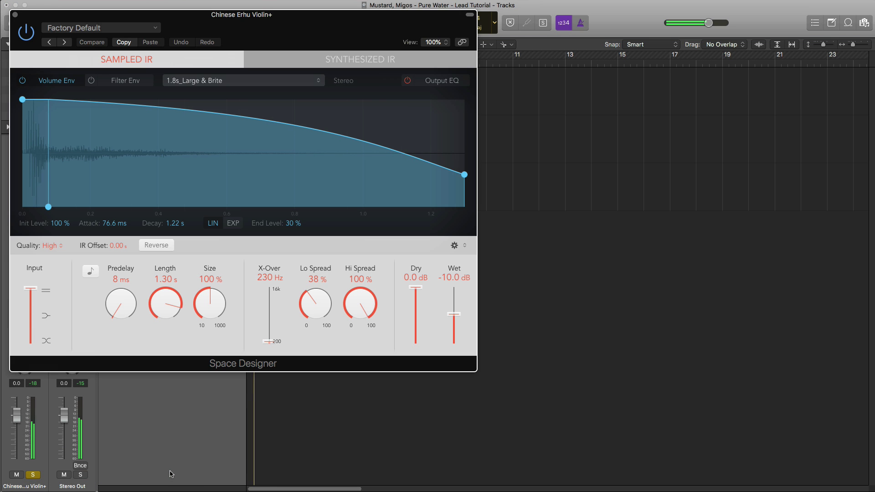
drag(260, 42, 379, 51)
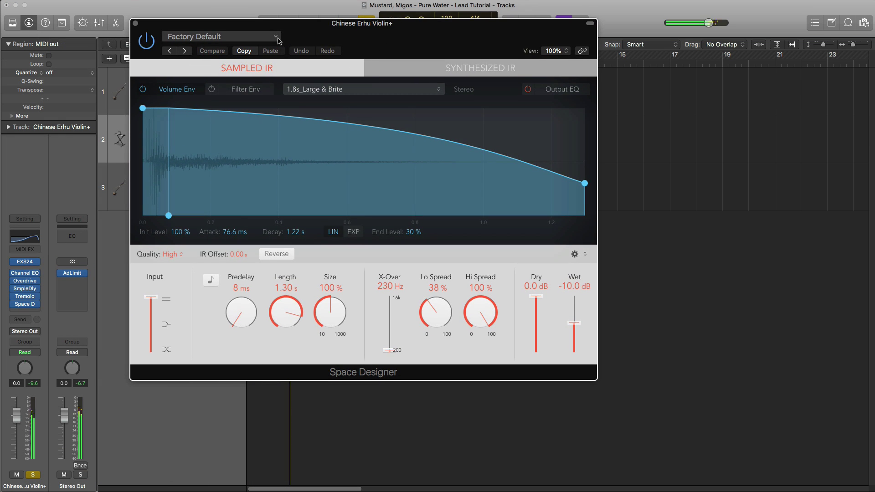
click(276, 37)
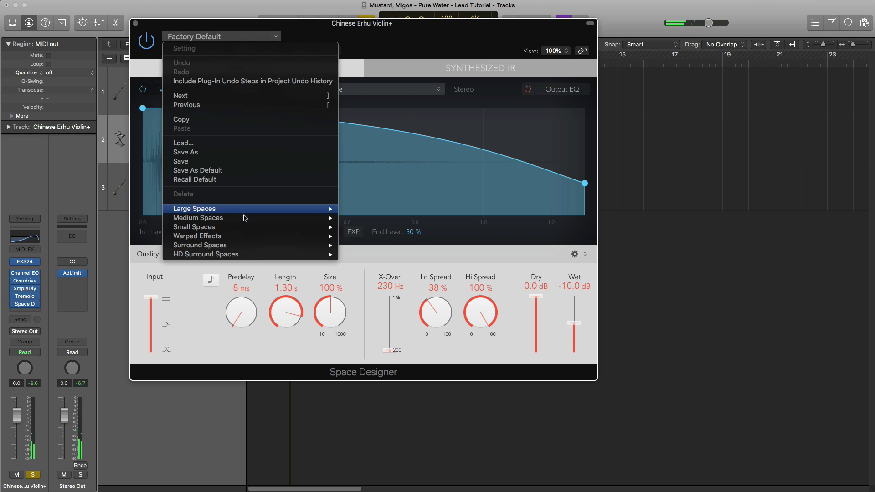
mouse_move(246, 214)
mouse_move(368, 256)
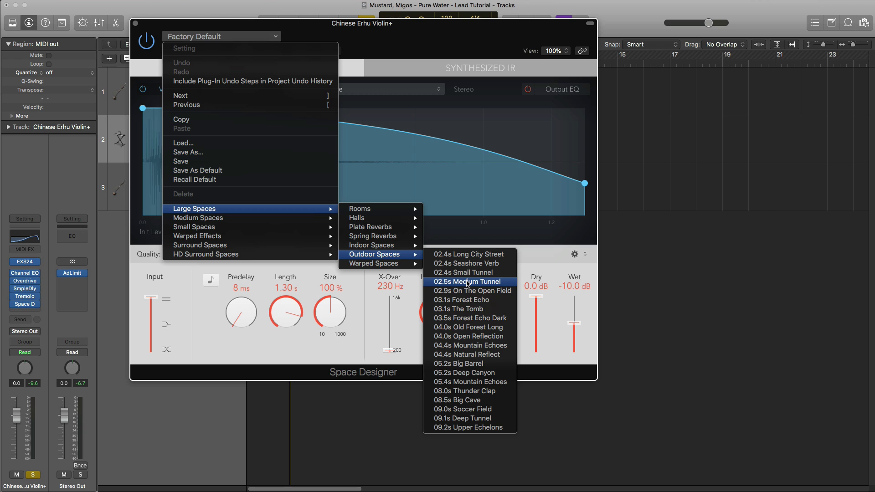
click(462, 318)
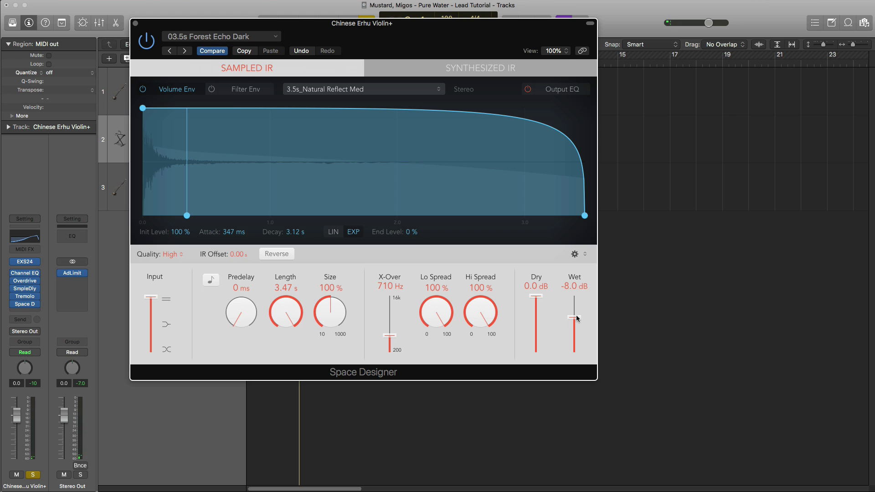
key(space)
click(135, 23)
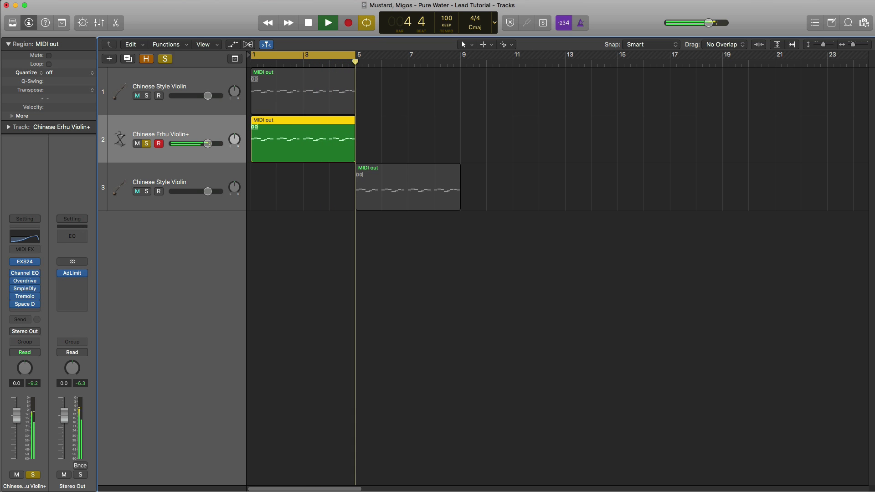
Step: Bypass all five insert effects on the Chinese Erhu Violin+ track and audition the dry melody from the start
key(space)
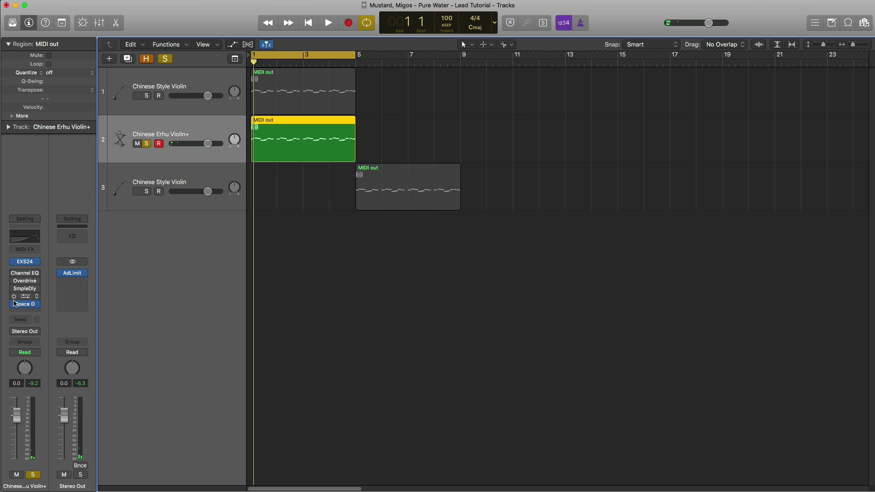
key(space)
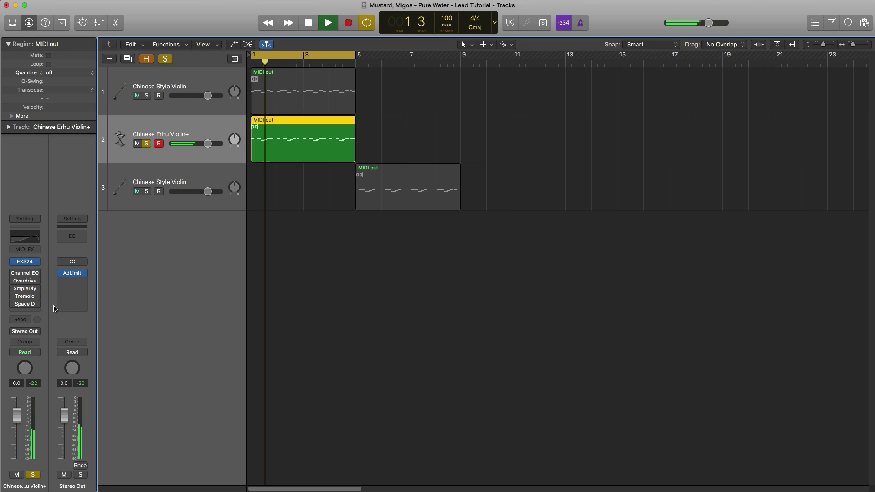
key(space)
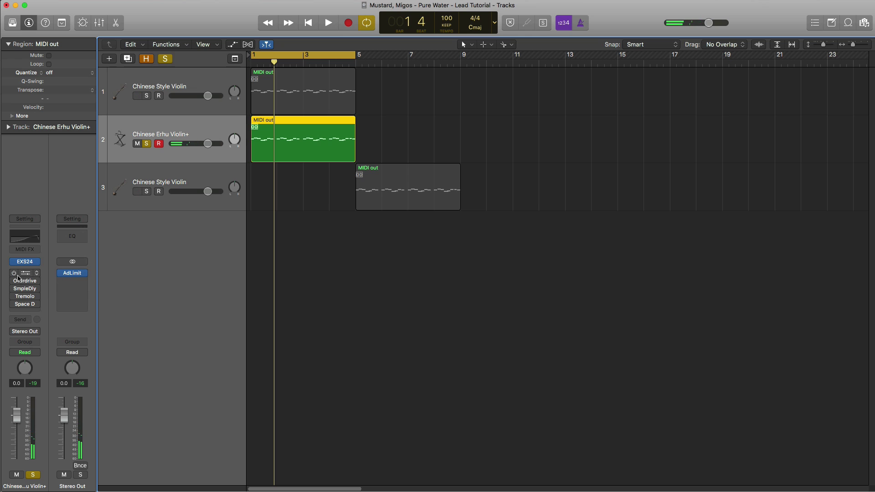
Step: Re-enable the Channel EQ and Overdrive one at a time, auditioning the opening of the melody after each
key(space)
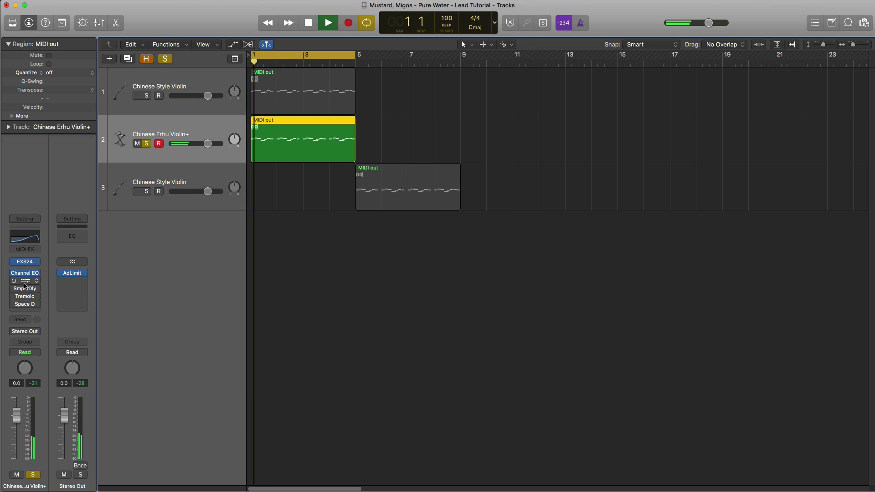
key(space)
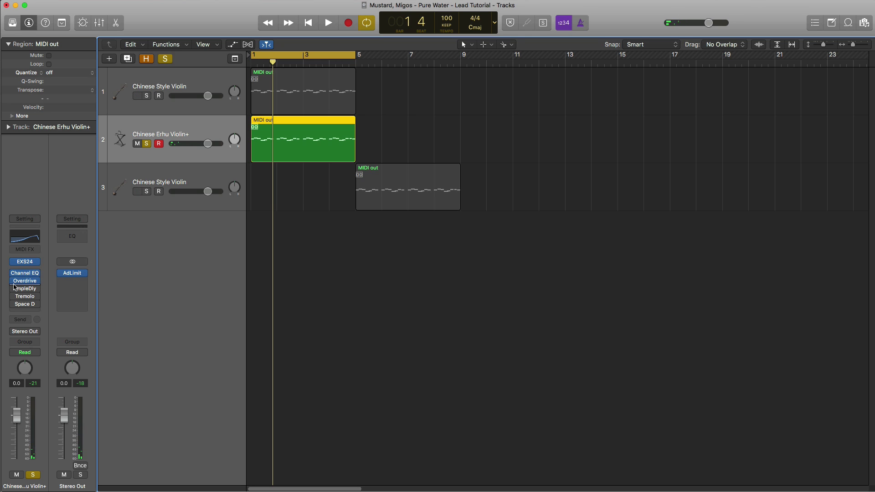
key(space)
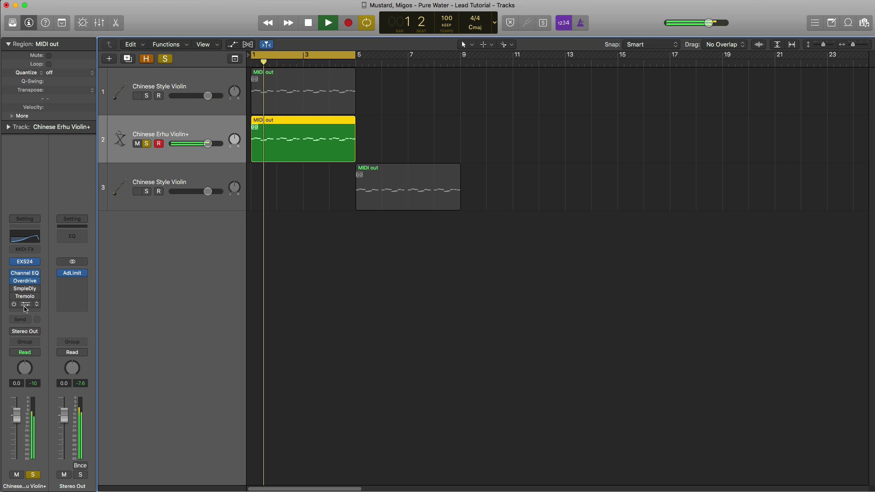
key(space)
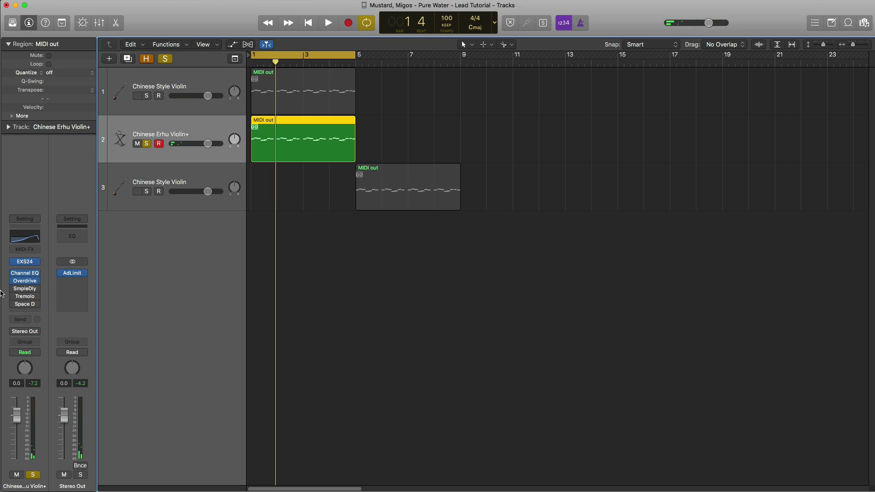
Step: Reactivate the Sample Delay, Tremolo and Space Designer one by one, playing the opening of the melody with each addition
key(space)
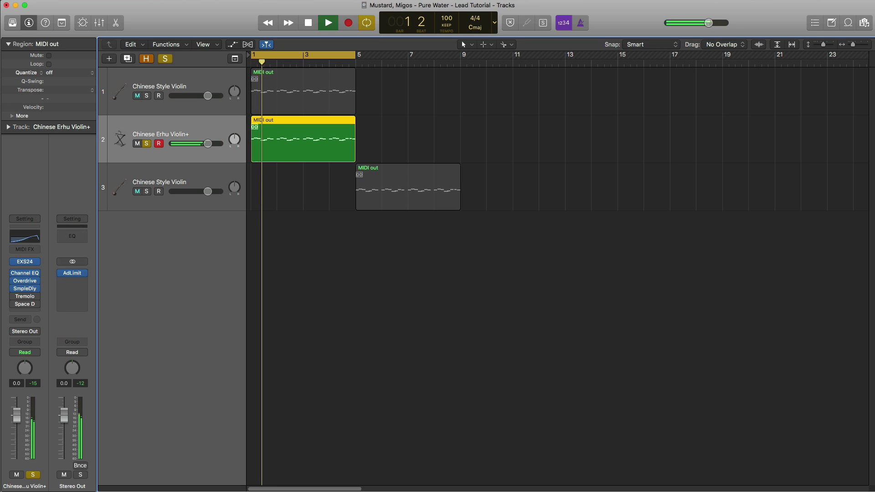
key(space)
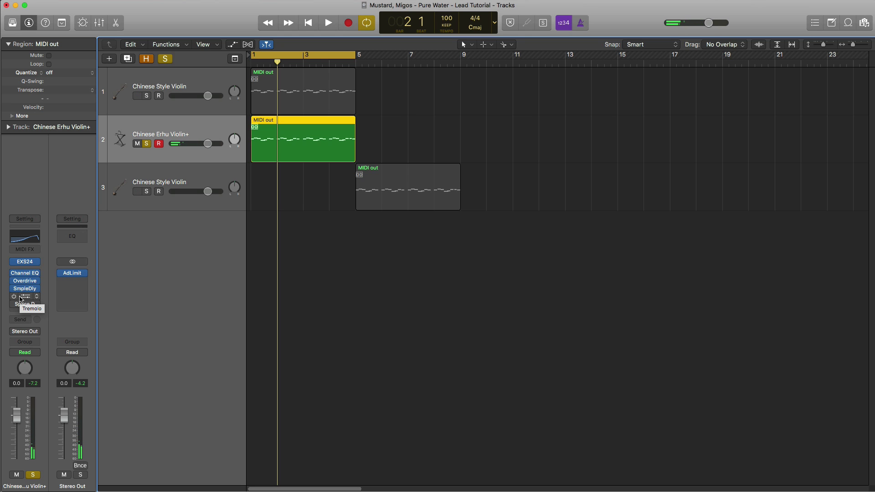
key(space)
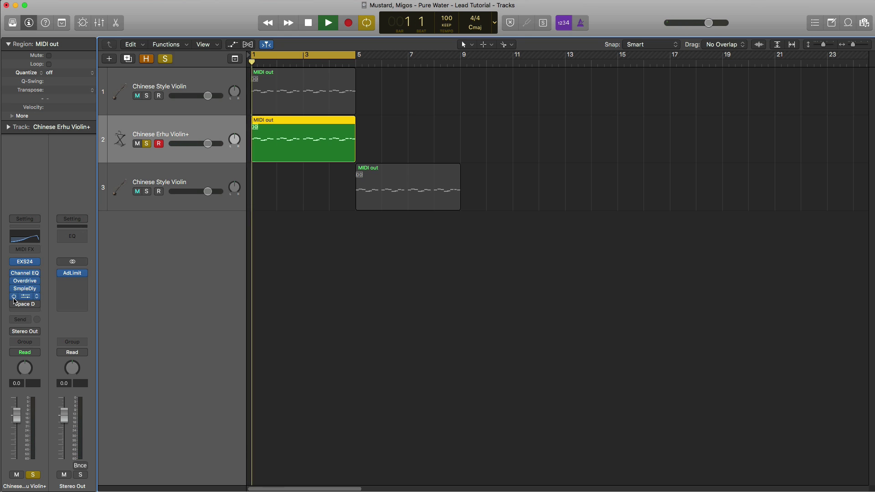
click(15, 304)
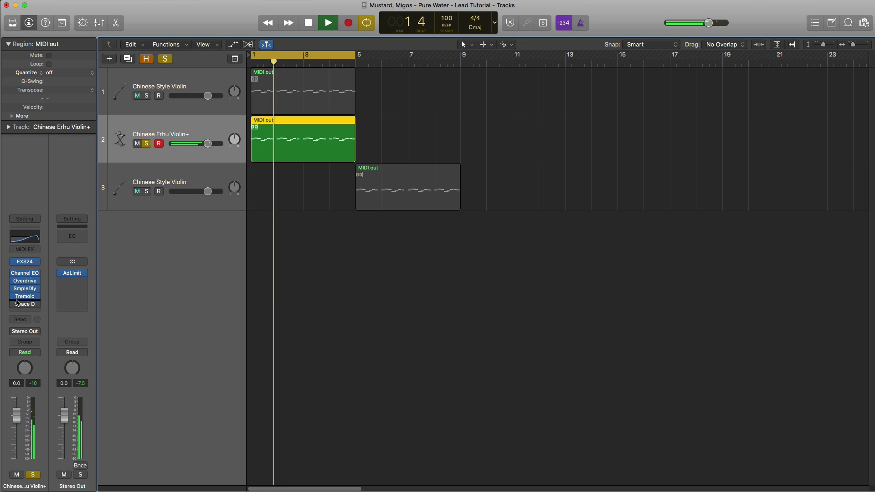
key(space)
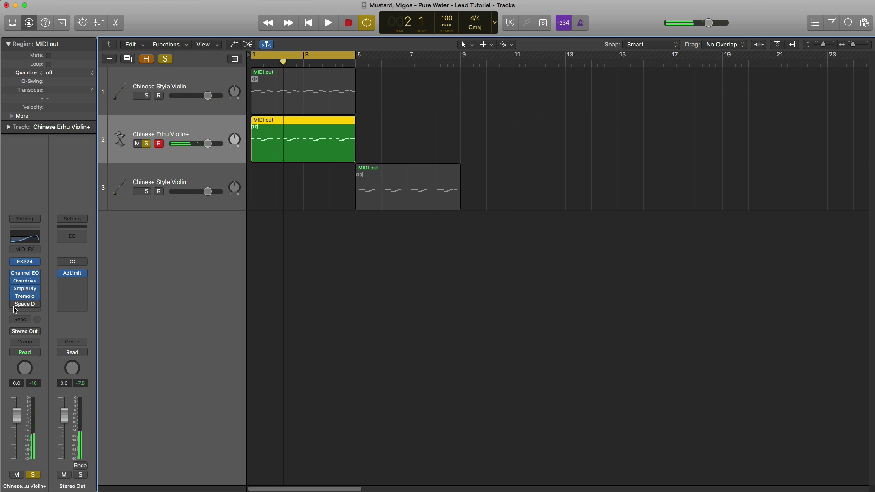
key(space)
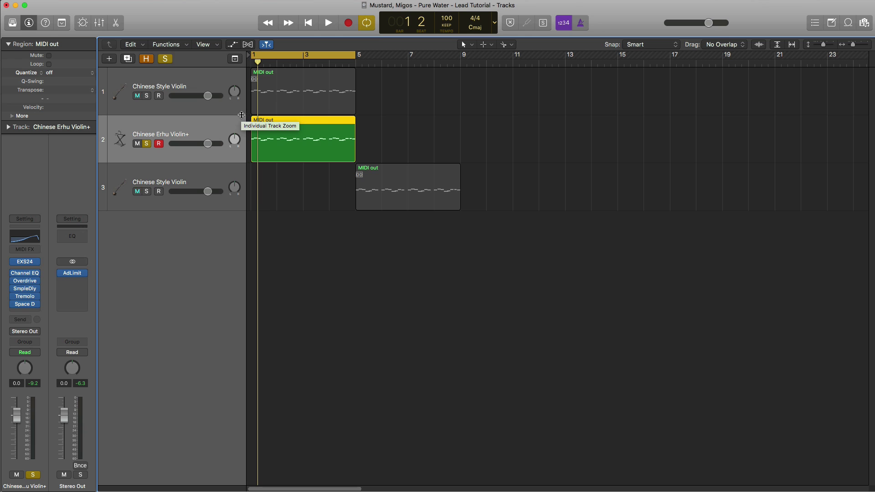
Step: Duplicate the Erhu track, copy the muted violin region at bar 5 onto it, and audition it with the cycle range on bars 5 to 9
click(129, 62)
drag(395, 228, 398, 203)
drag(327, 60, 432, 58)
key(space)
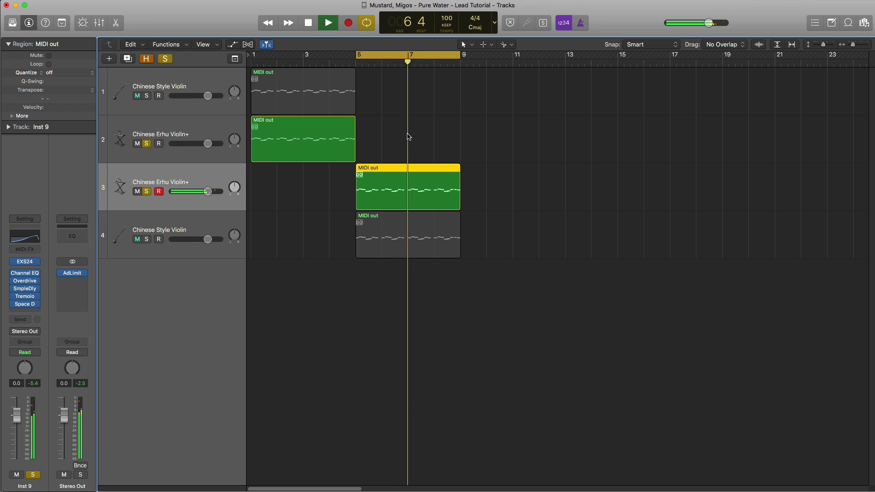
key(space)
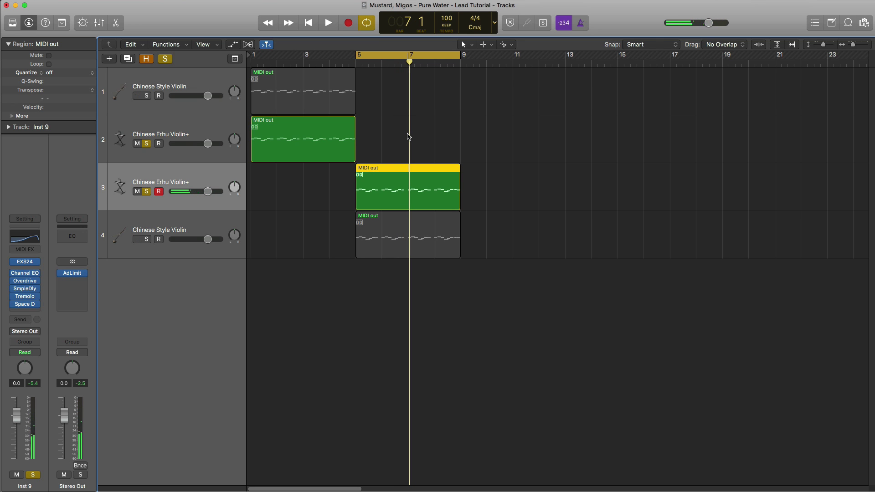
Step: In the duplicate track's Channel EQ, lower the high-cut frequency to 5700 Hz and raise its Q to 0.93 while checking playback
click(24, 273)
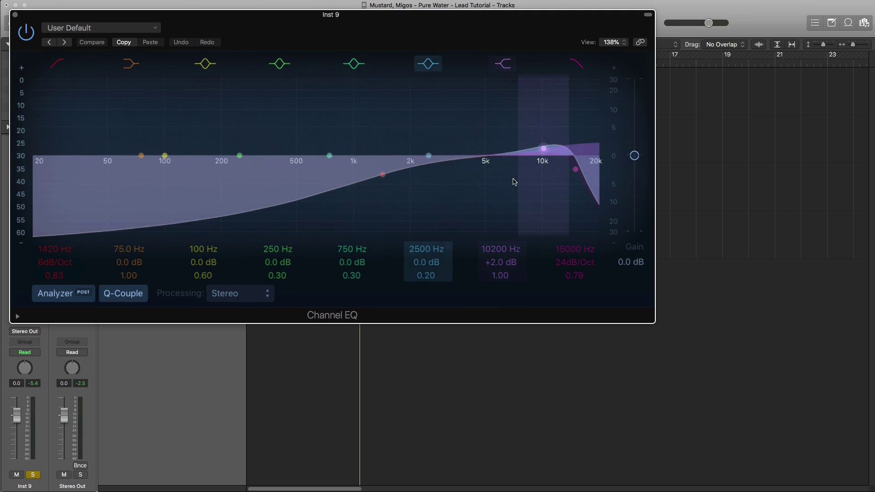
drag(567, 250, 567, 280)
key(space)
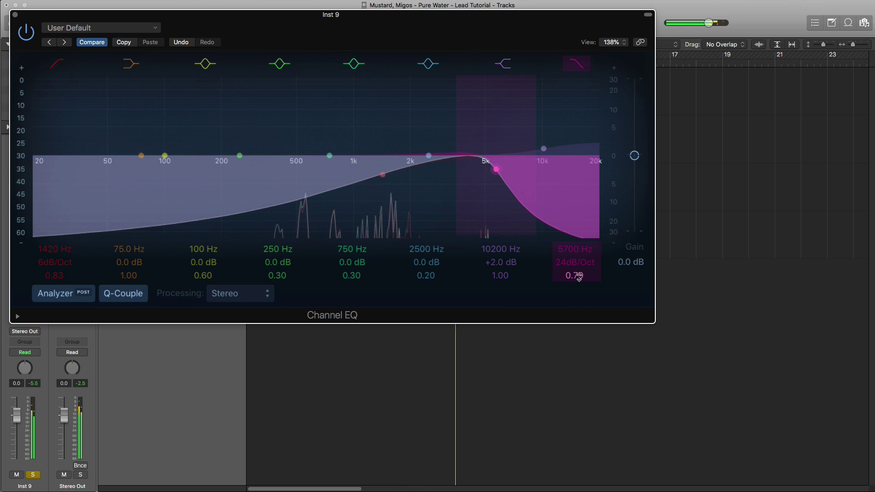
drag(577, 276, 577, 273)
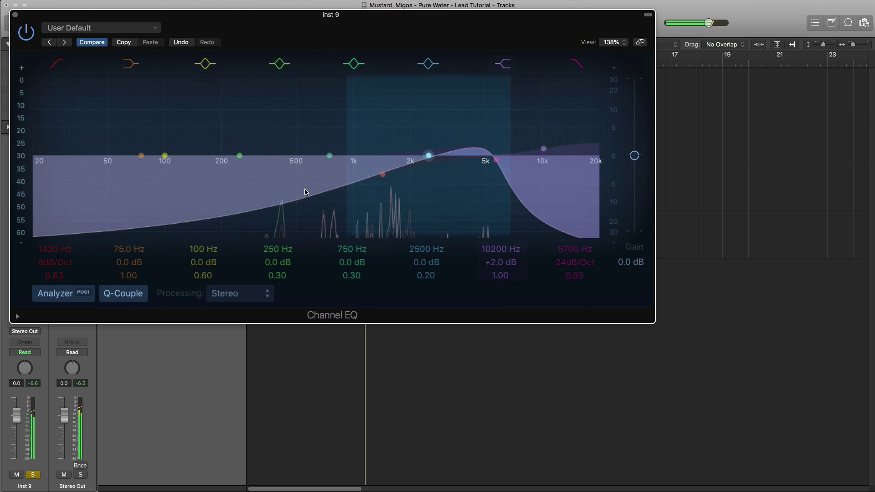
click(16, 15)
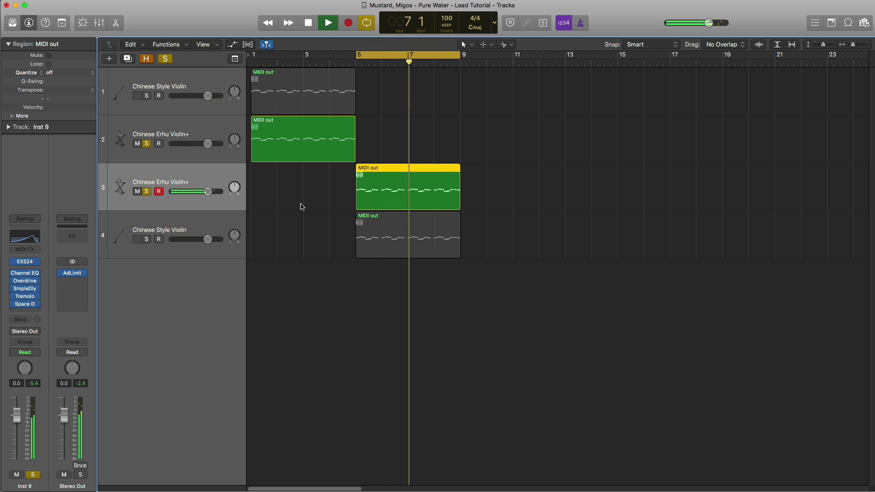
key(space)
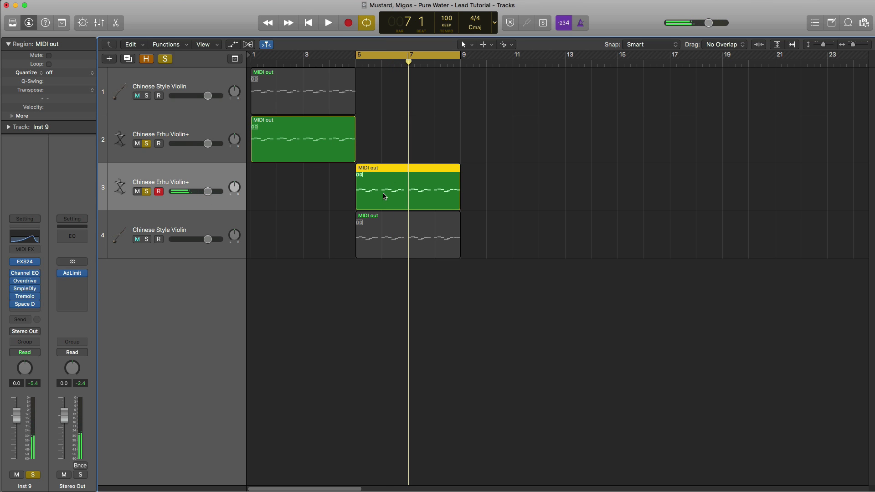
Step: Show the duplicate track's region in the Piano Roll, extend the cycle range to bars 1 to 9 and play from the start
double_click(407, 187)
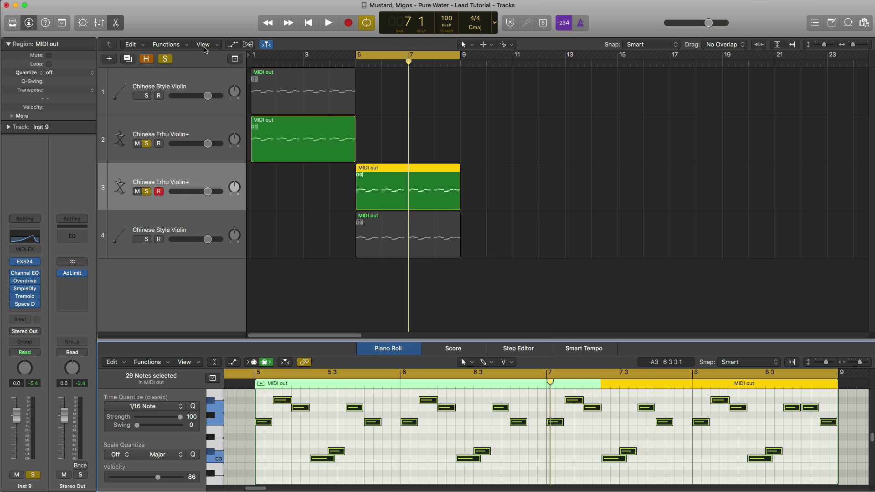
drag(253, 63, 460, 66)
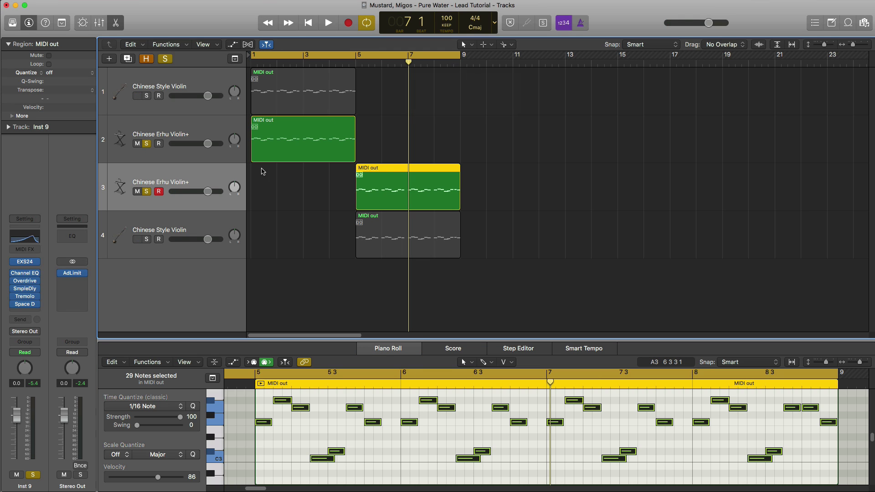
key(space)
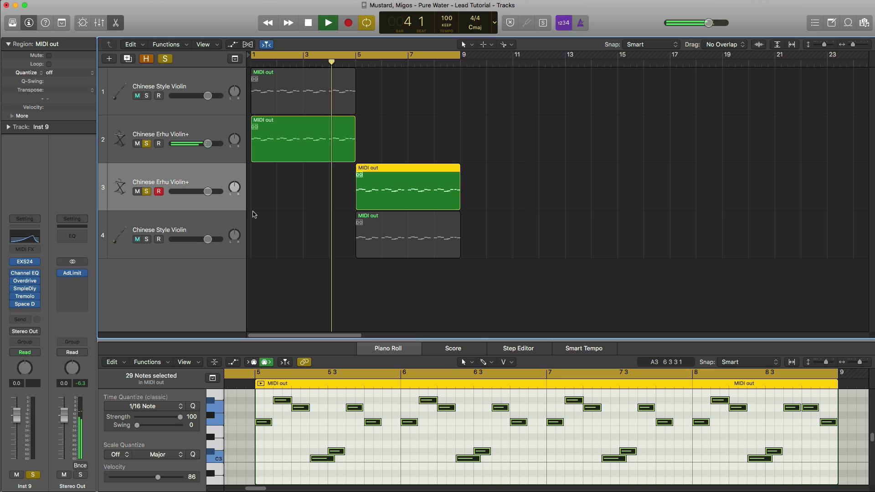
Step: Copy the first Erhu track's region to bar 9 on the same track, turn off cycling and deselect the regions
click(304, 135)
drag(304, 136, 456, 143)
drag(509, 141, 516, 146)
click(456, 56)
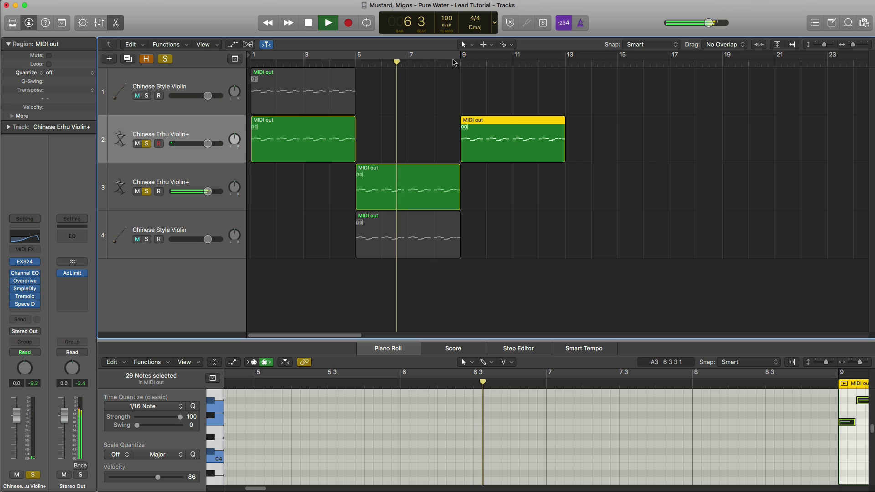
click(420, 146)
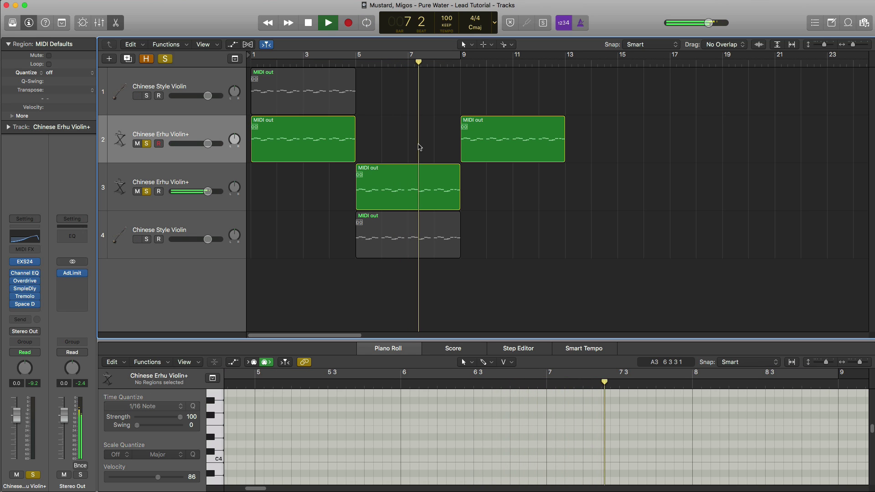